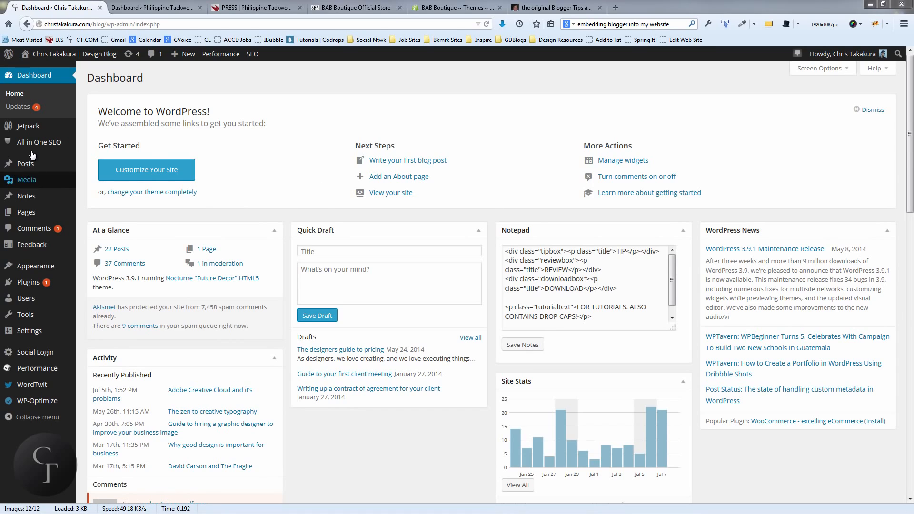
Open the All in One SEO general settings and look over the general, home page, keyword and title sections
mouse_move(20, 142)
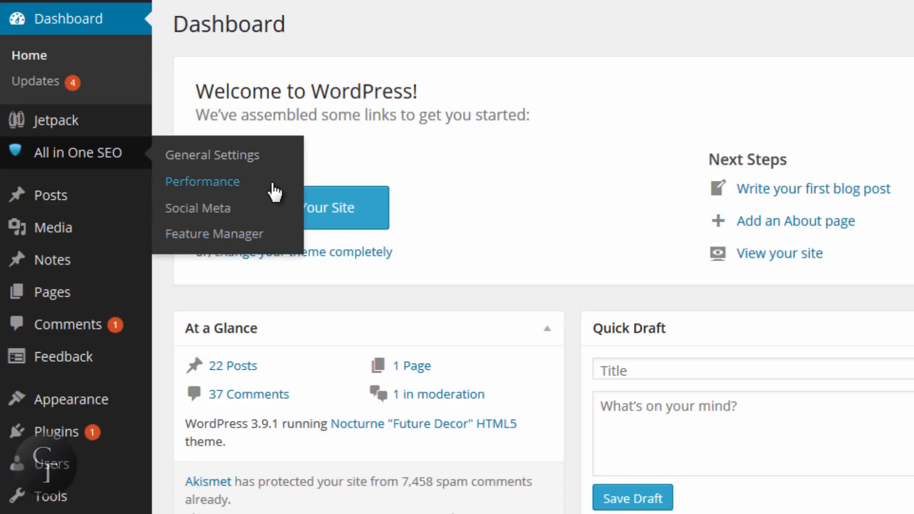
left_click(218, 161)
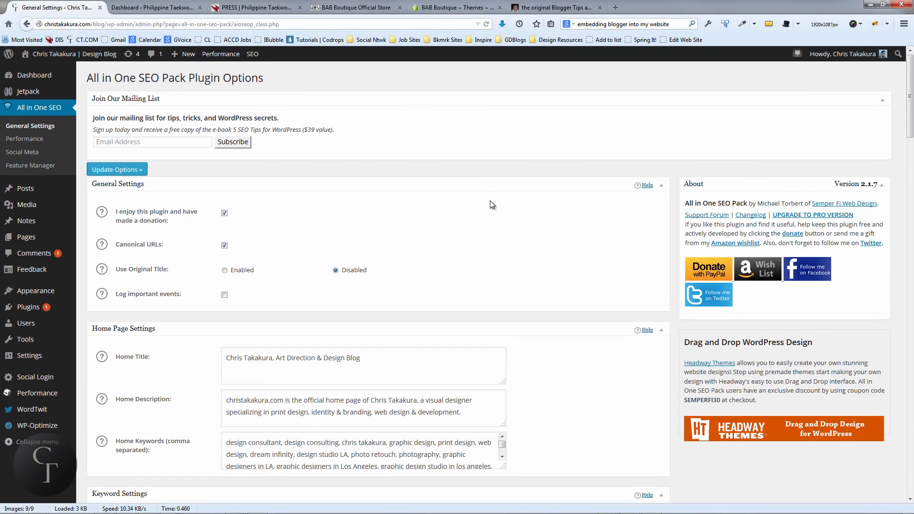
scroll(490, 201, "down", 3)
scroll(489, 201, "up", 3)
scroll(490, 201, "down", 3)
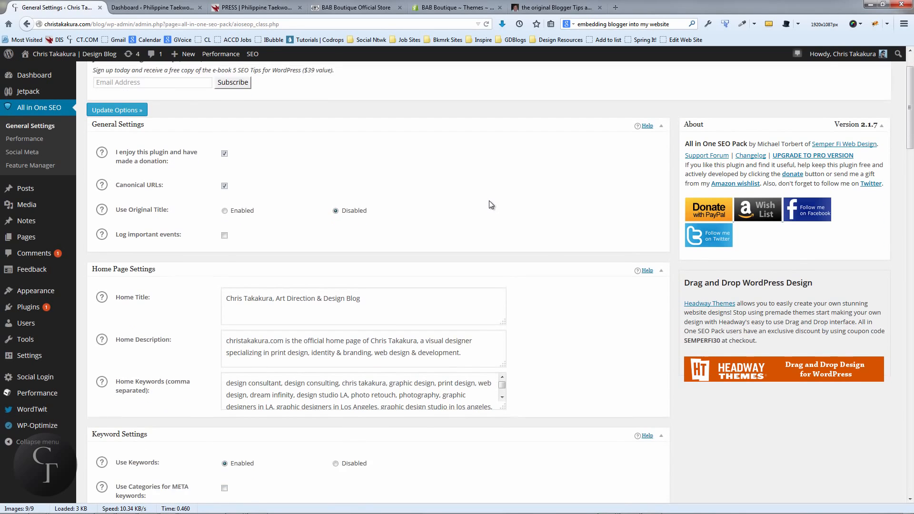
scroll(488, 201, "down", 3)
scroll(488, 201, "up", 3)
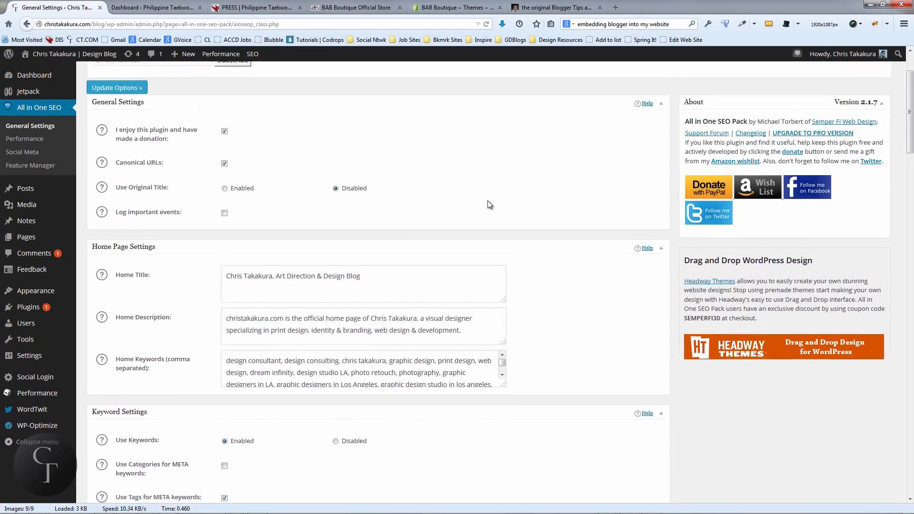
scroll(353, 216, "down", 12)
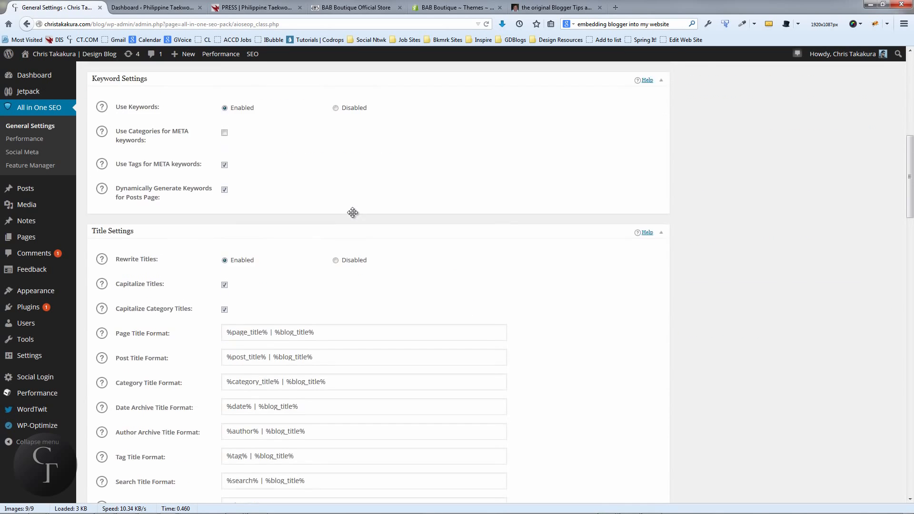
scroll(352, 217, "up", 2)
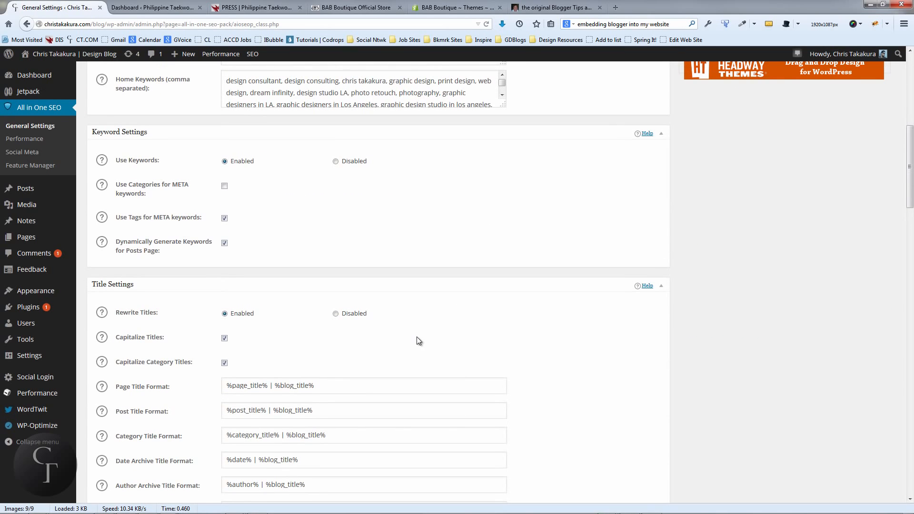
scroll(417, 338, "up", 8)
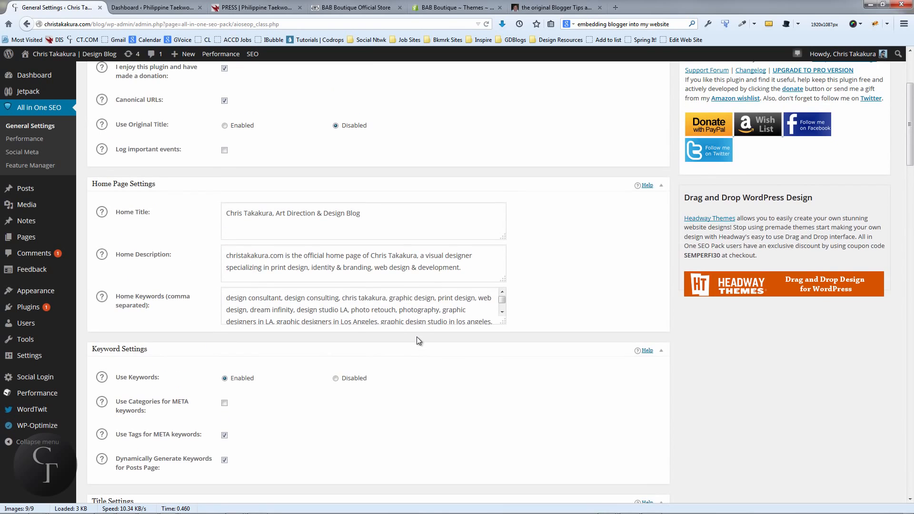
Examine the wording of the Home Title in the home page settings by highlighting its text
left_click(380, 213)
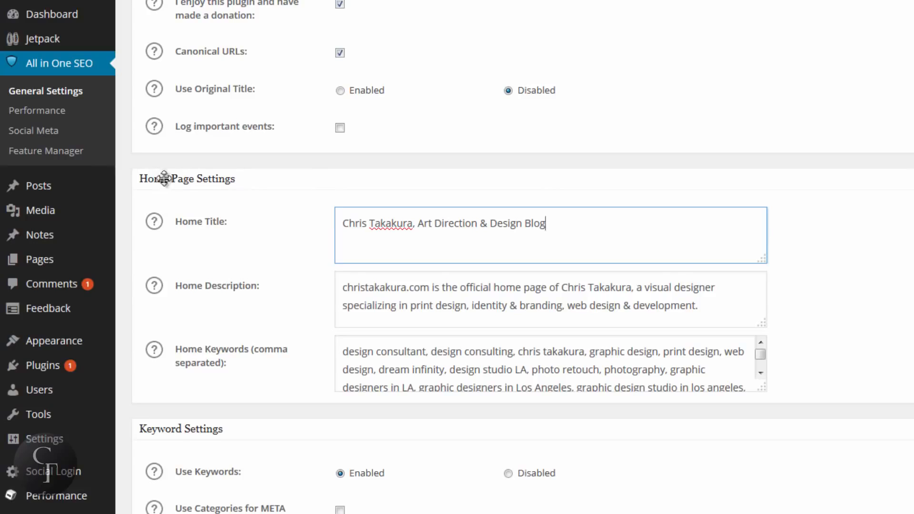
left_click_drag(548, 224, 302, 216)
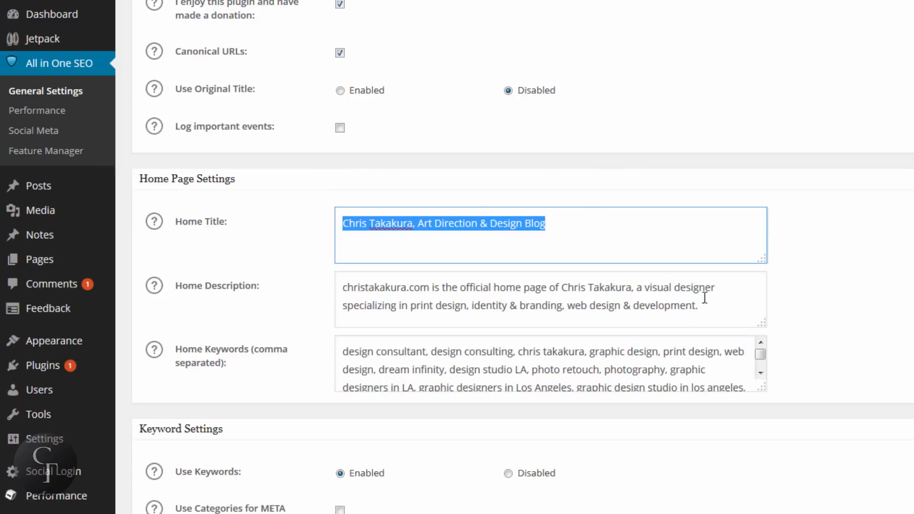
left_click(584, 217)
left_click_drag(585, 220, 337, 223)
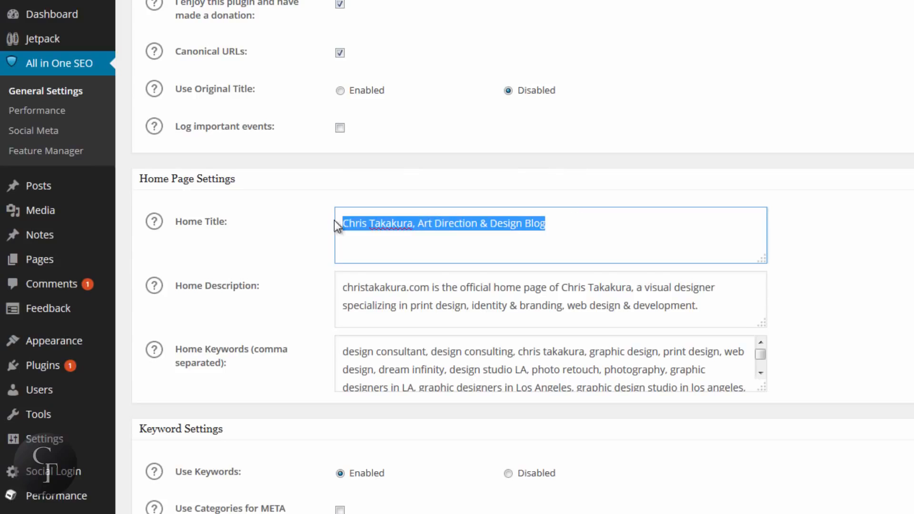
left_click(585, 227)
left_click_drag(585, 226, 327, 221)
left_click(590, 227)
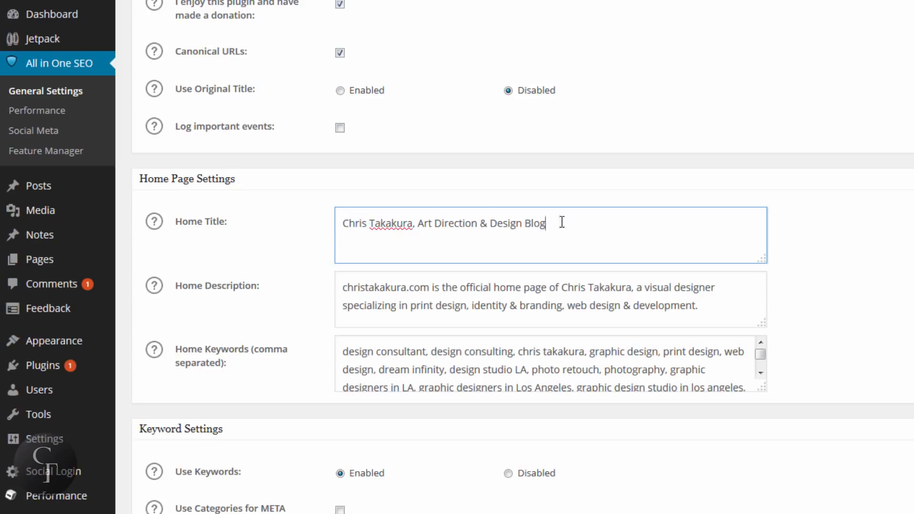
left_click_drag(561, 222, 337, 223)
left_click(552, 221)
left_click_drag(551, 221, 323, 221)
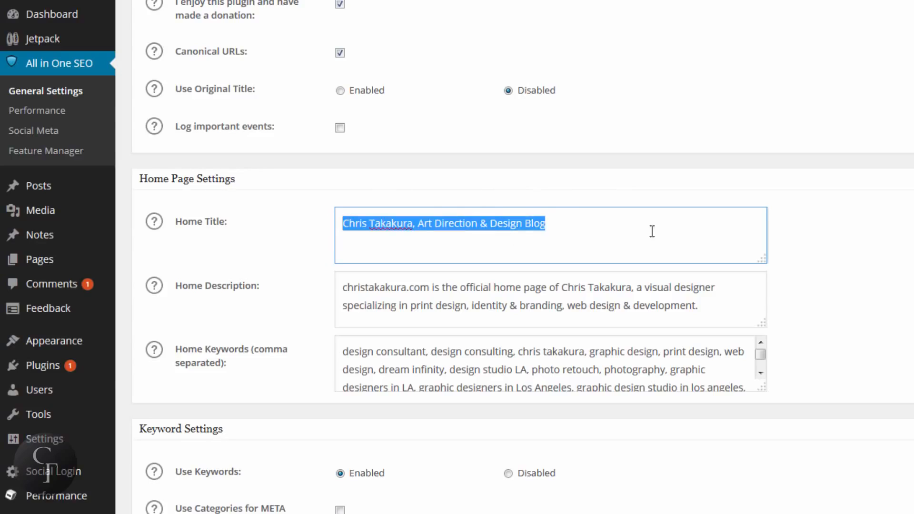
left_click(624, 227)
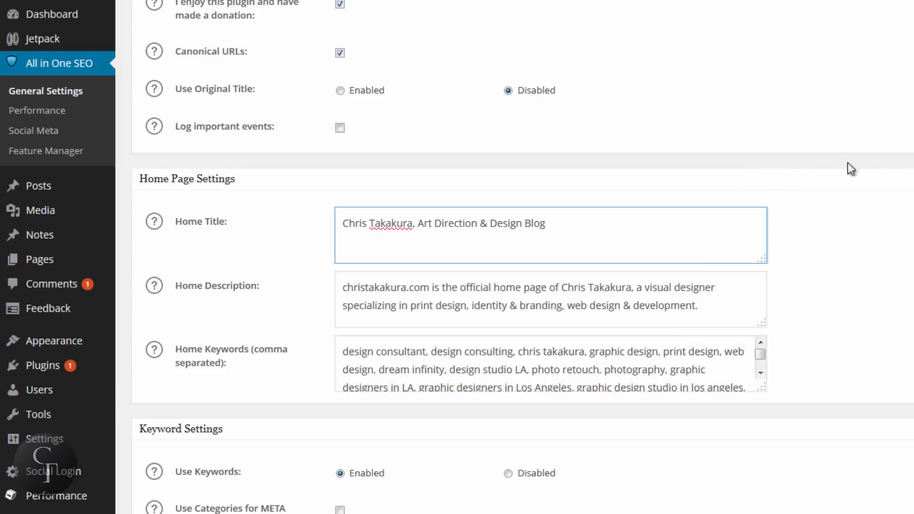
Examine the Home Description text and show the help explanation for that setting
left_click(722, 307)
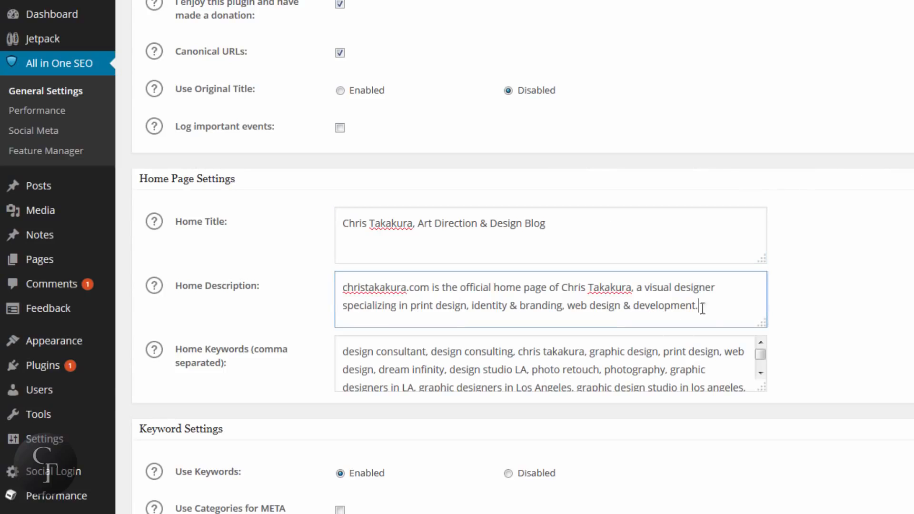
left_click_drag(700, 306, 339, 293)
left_click(341, 287)
left_click(156, 291)
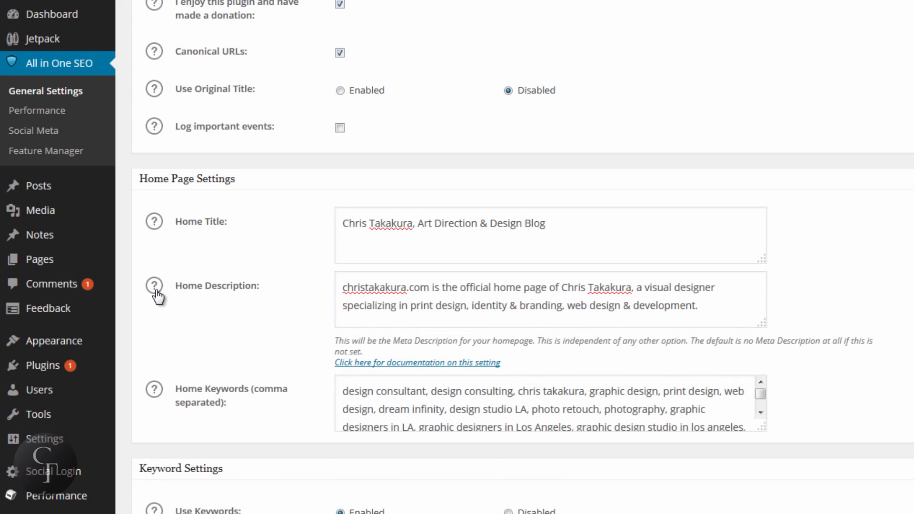
left_click(397, 293)
left_click_drag(452, 293, 457, 293)
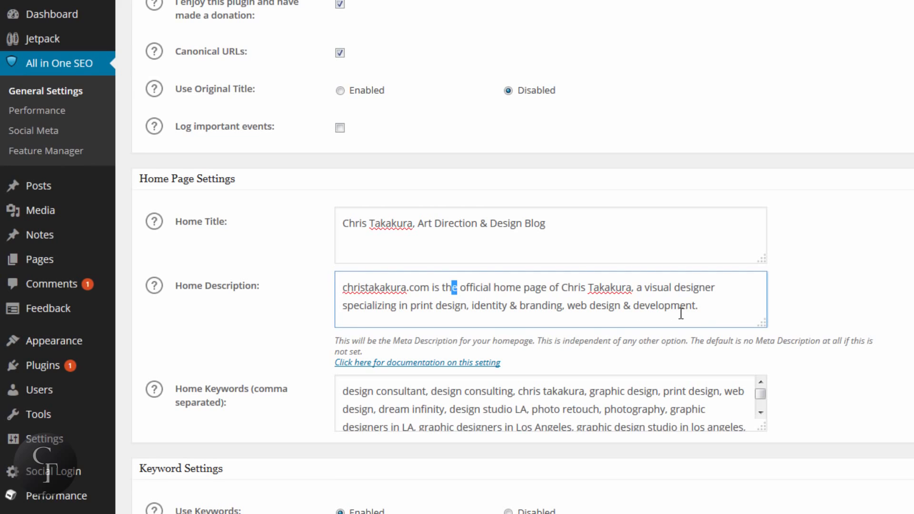
left_click(702, 310)
left_click_drag(714, 310, 343, 287)
left_click(343, 292)
left_click(741, 313)
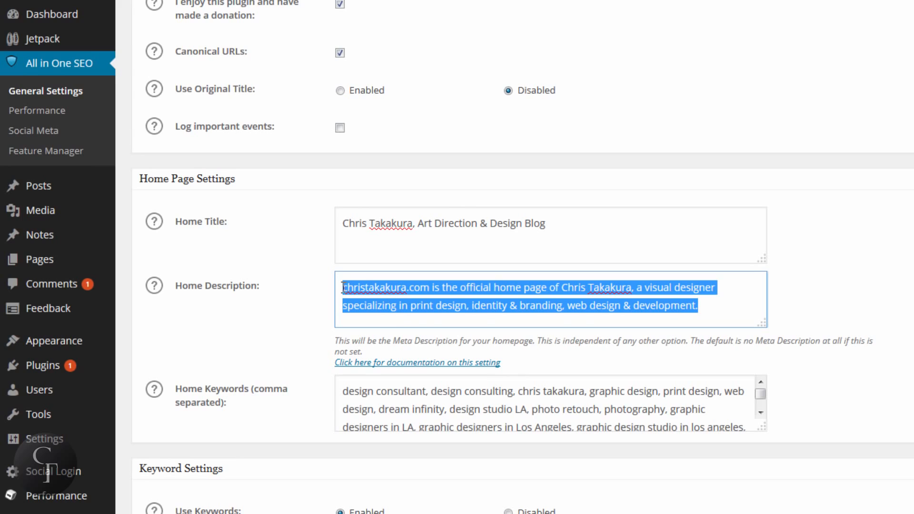
left_click(343, 287)
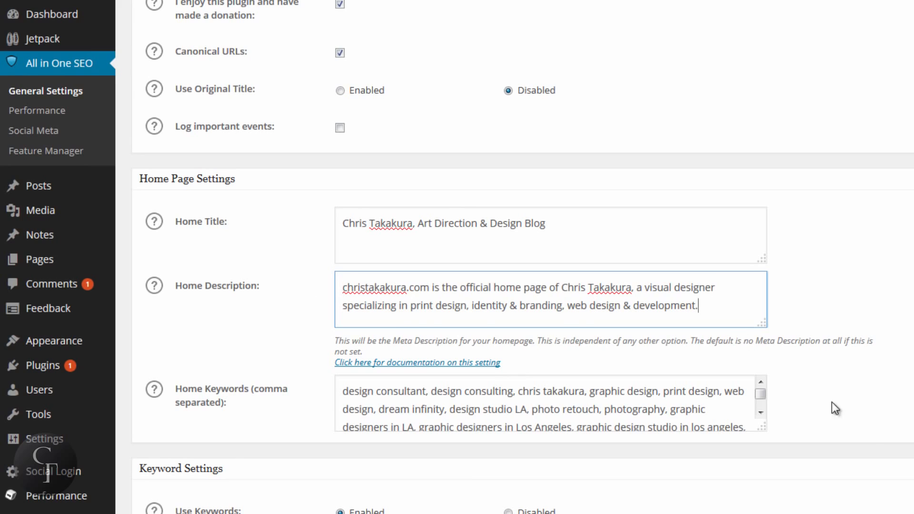
Enlarge the Home Keywords box and read through its comma-separated keyword list
left_click_drag(764, 429, 766, 481)
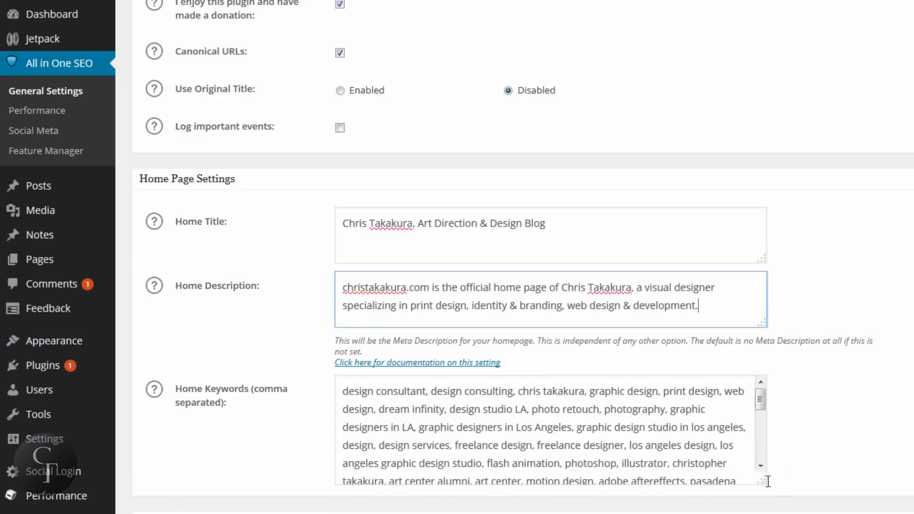
left_click(354, 405)
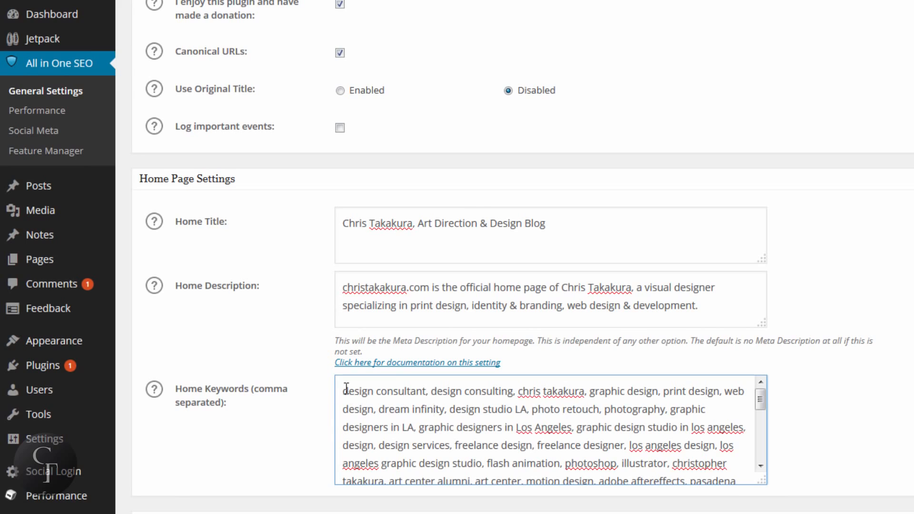
left_click_drag(343, 390, 615, 427)
left_click(616, 426)
left_click_drag(557, 392, 606, 421)
left_click(606, 421)
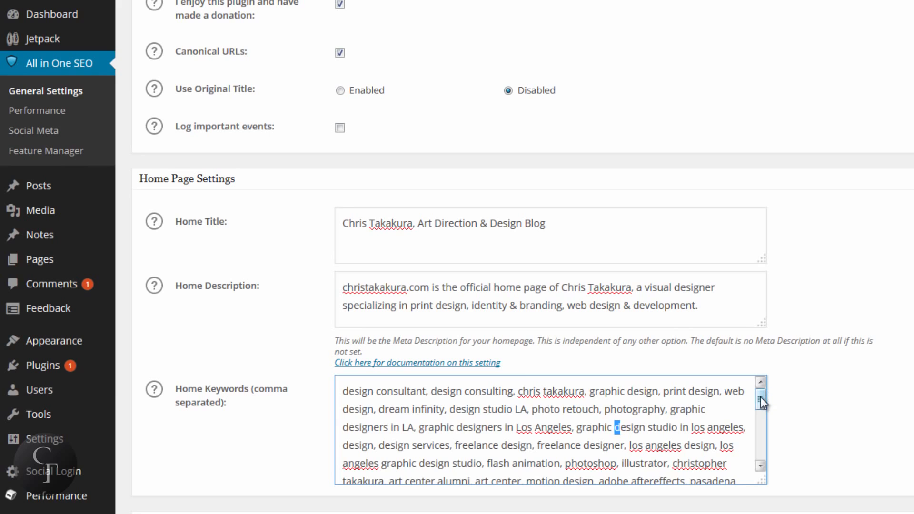
mouse_move(760, 400)
left_mouse_down()
mouse_move(763, 467)
mouse_move(766, 398)
left_mouse_up()
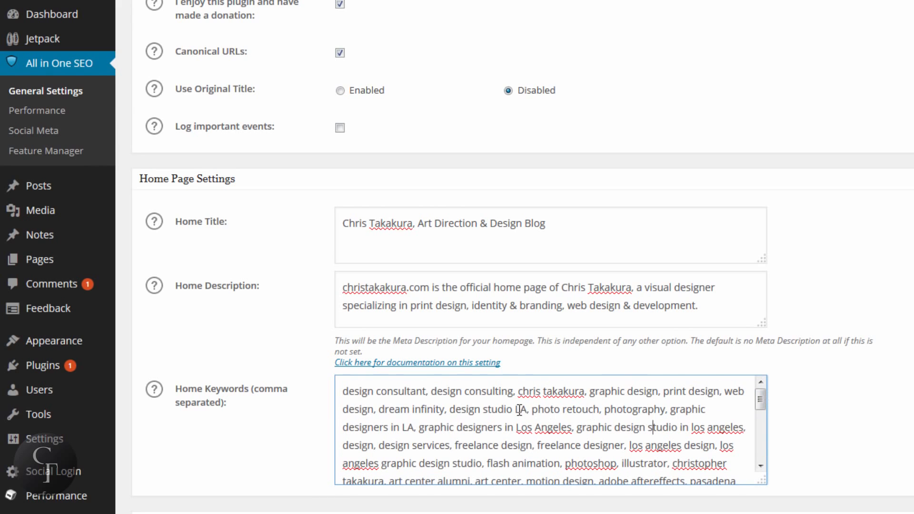
left_click(463, 404)
scroll(464, 401, "down", 4)
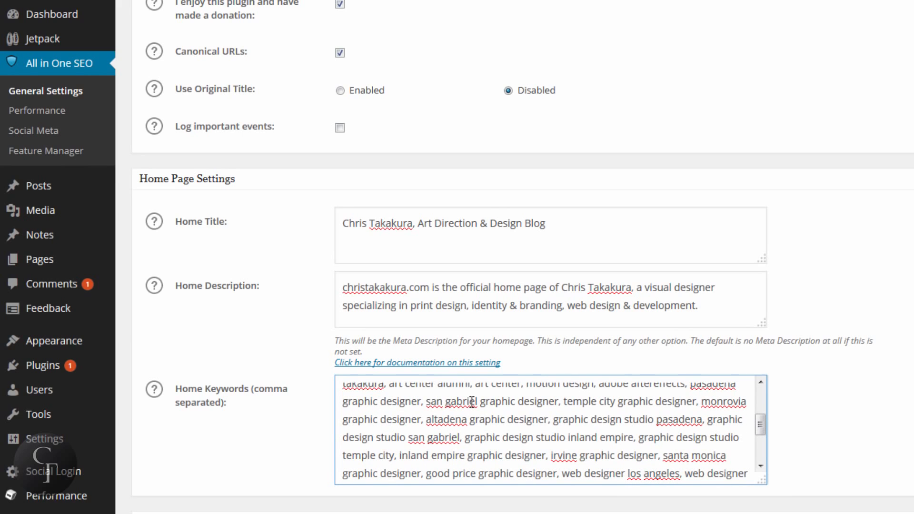
scroll(472, 402, "down", 4)
scroll(494, 424, "up", 8)
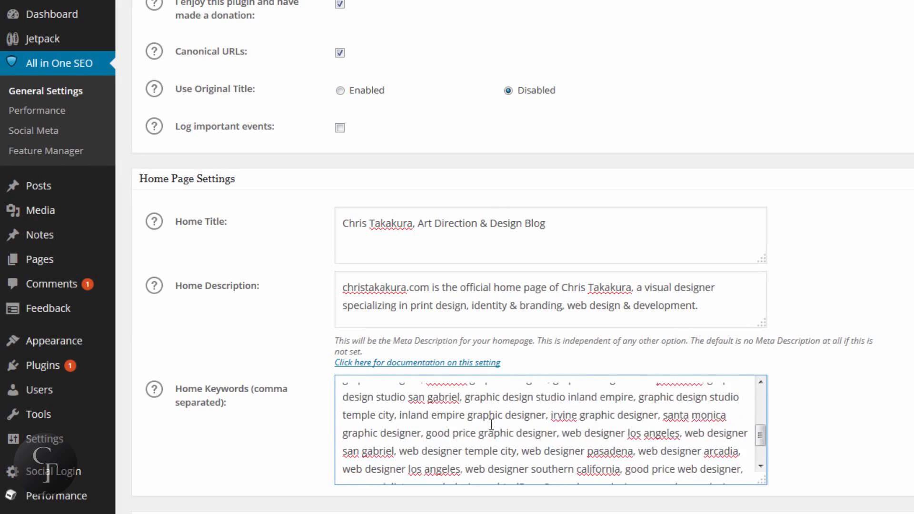
scroll(494, 424, "up", 5)
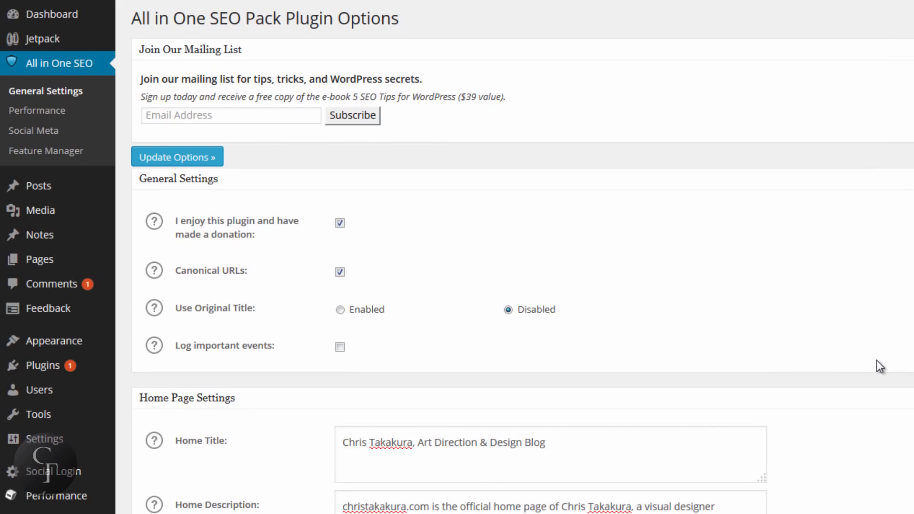
scroll(845, 359, "down", 5)
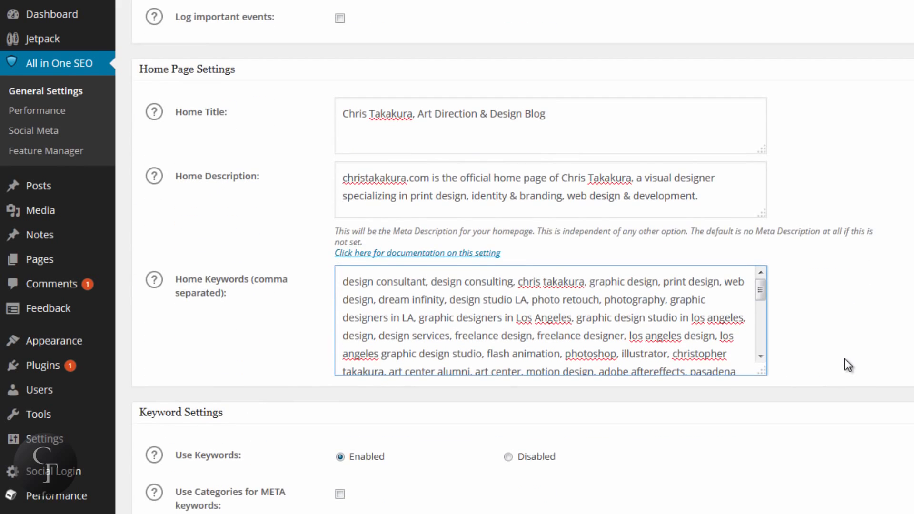
scroll(844, 359, "up", 5)
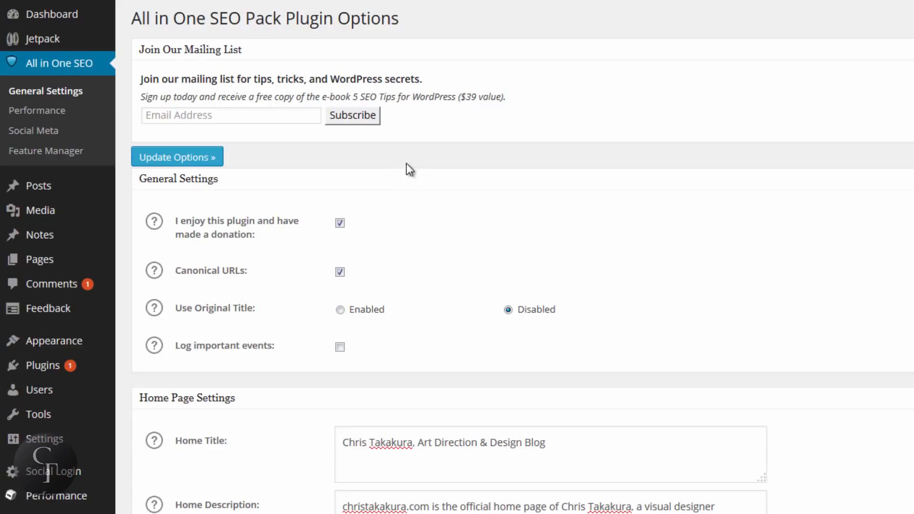
Open the list of all blog posts and look through the existing entries with their categories and tags
mouse_move(48, 187)
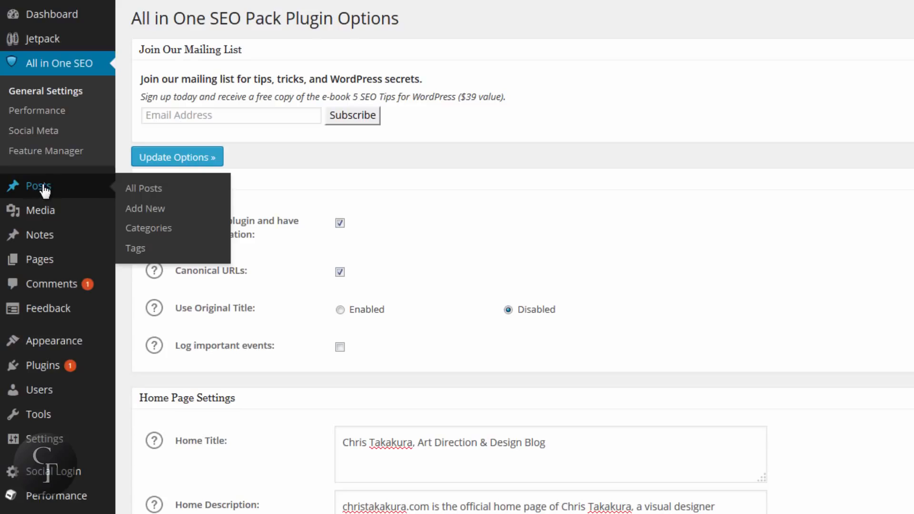
left_click(45, 190)
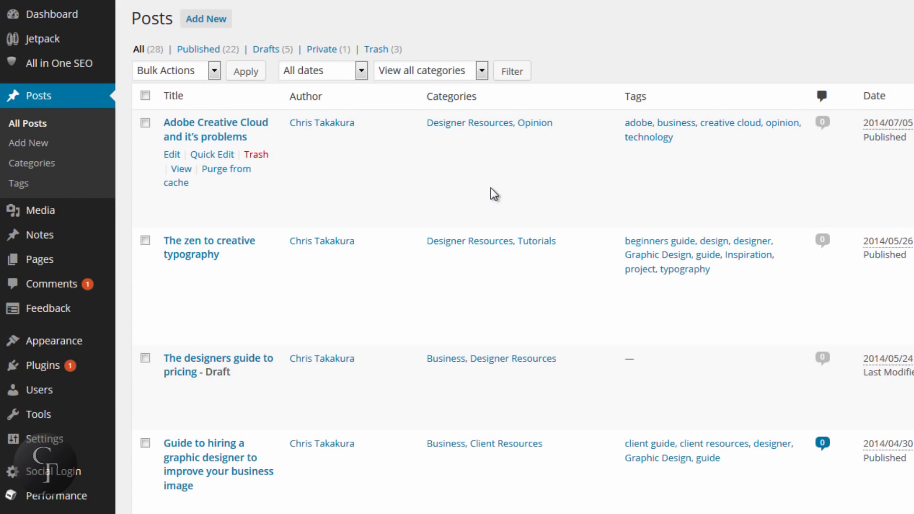
scroll(490, 187, "down", 10)
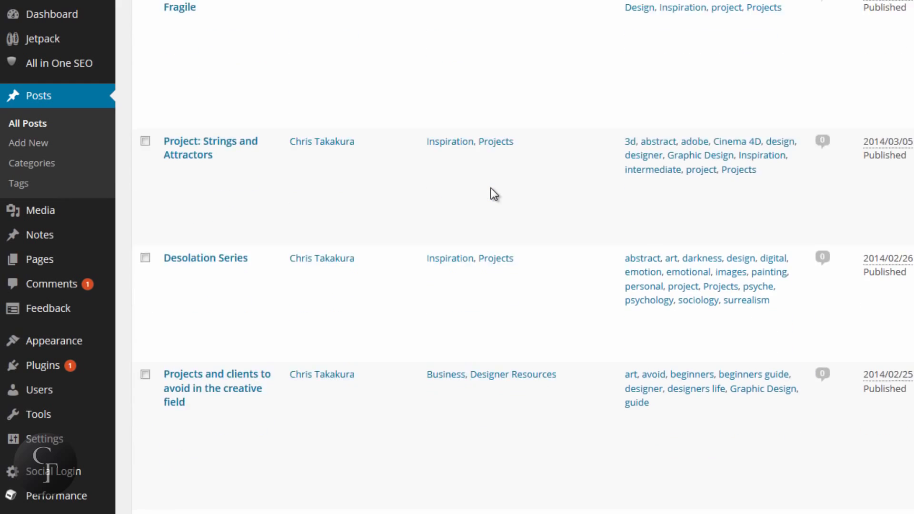
scroll(491, 187, "down", 7)
scroll(491, 187, "up", 13)
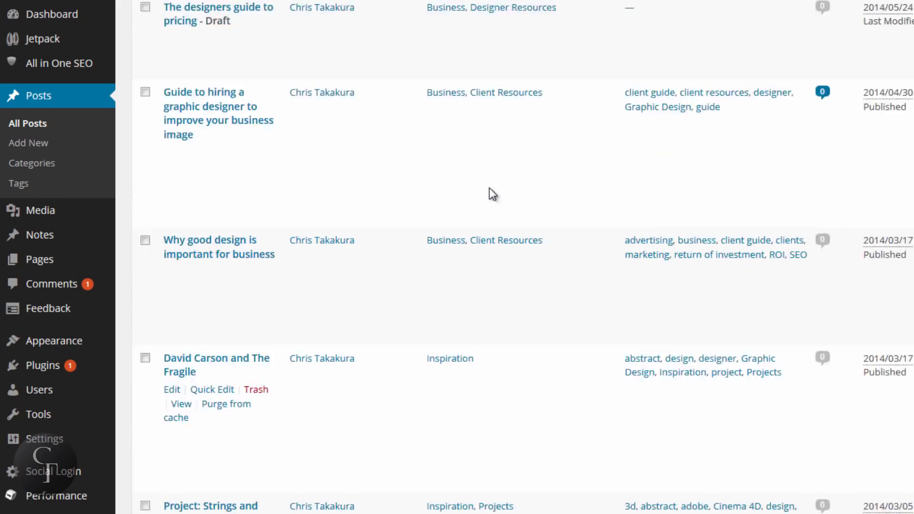
Open the post "Adobe Creative Cloud and it's problems" for editing and go to its All in One SEO Pack main settings
scroll(492, 194, "up", 5)
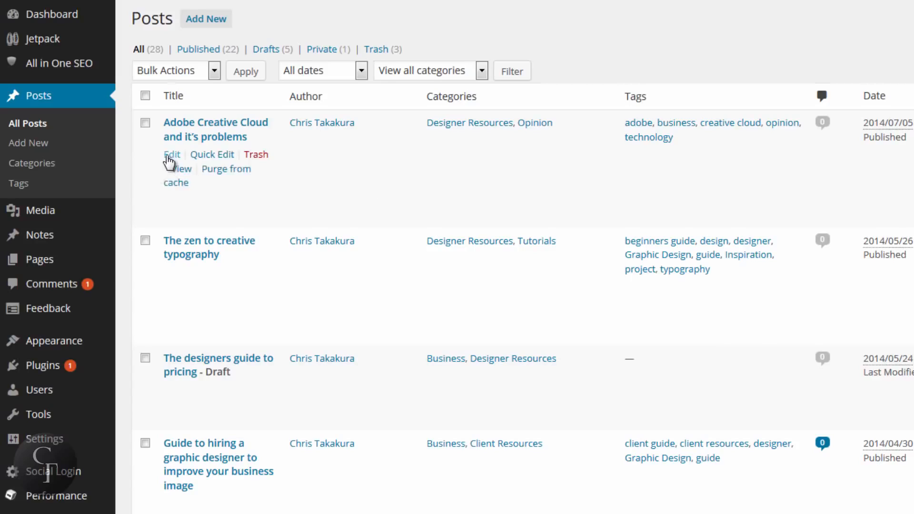
left_click(169, 156)
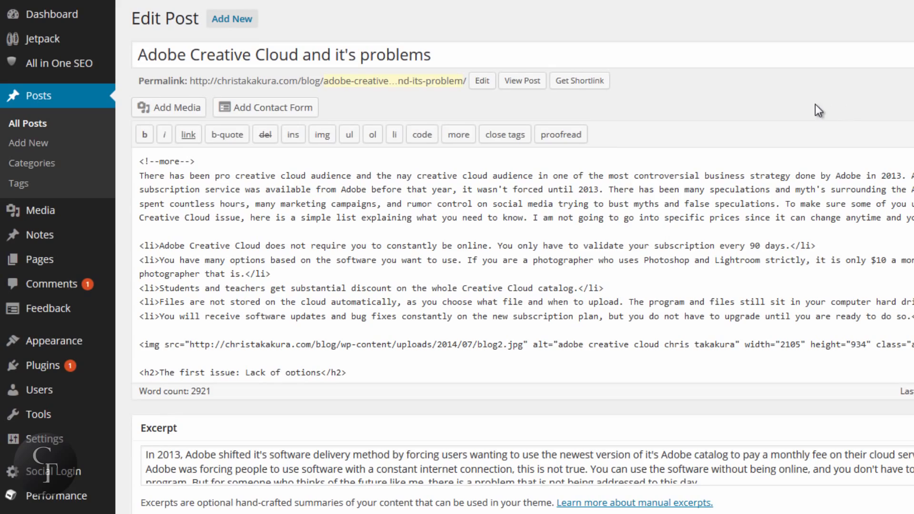
scroll(812, 109, "down", 10)
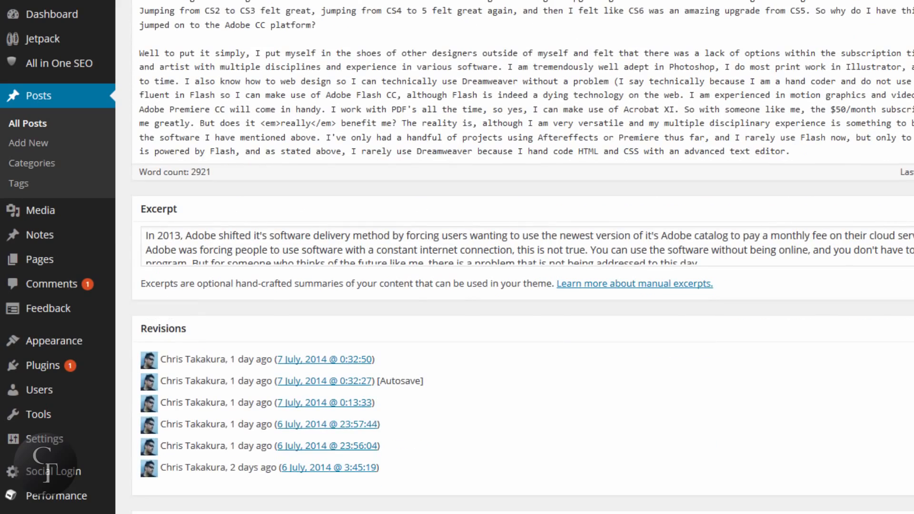
scroll(524, 258, "up", 6)
scroll(524, 257, "down", 8)
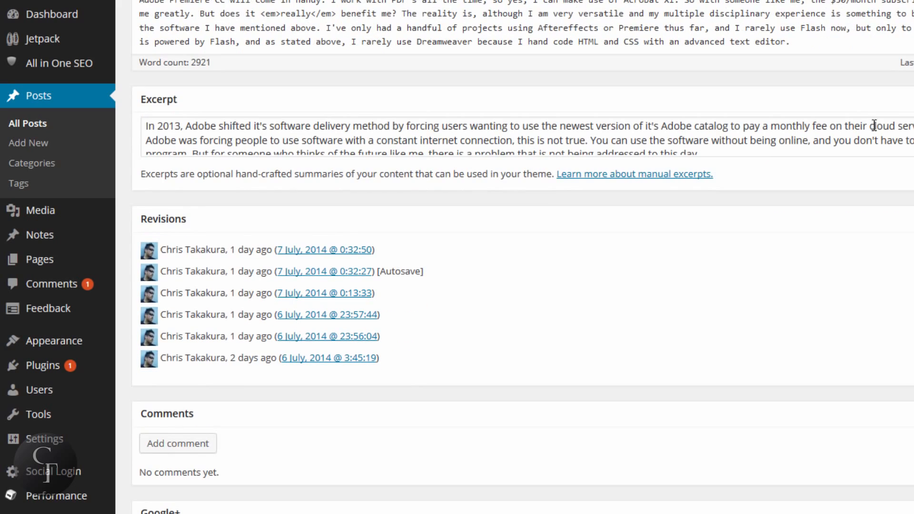
left_click(871, 126)
scroll(117, 48, "down", 5)
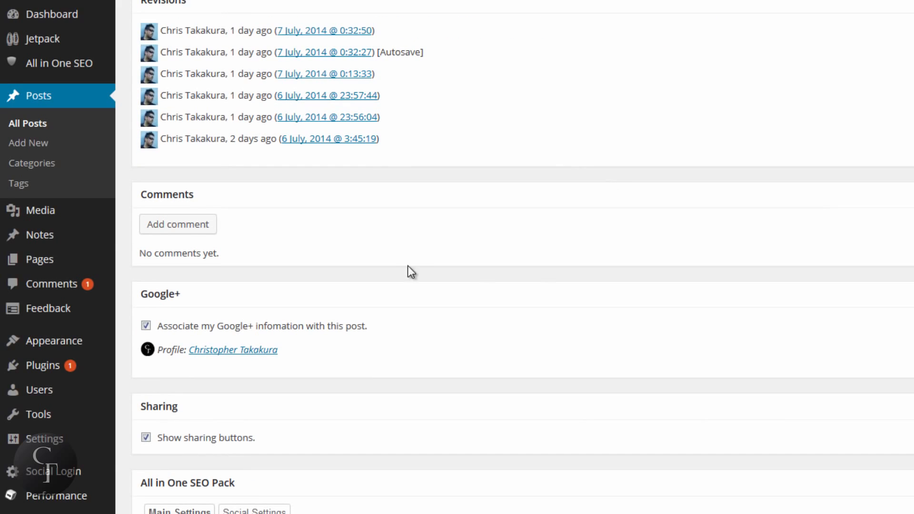
scroll(531, 271, "down", 2)
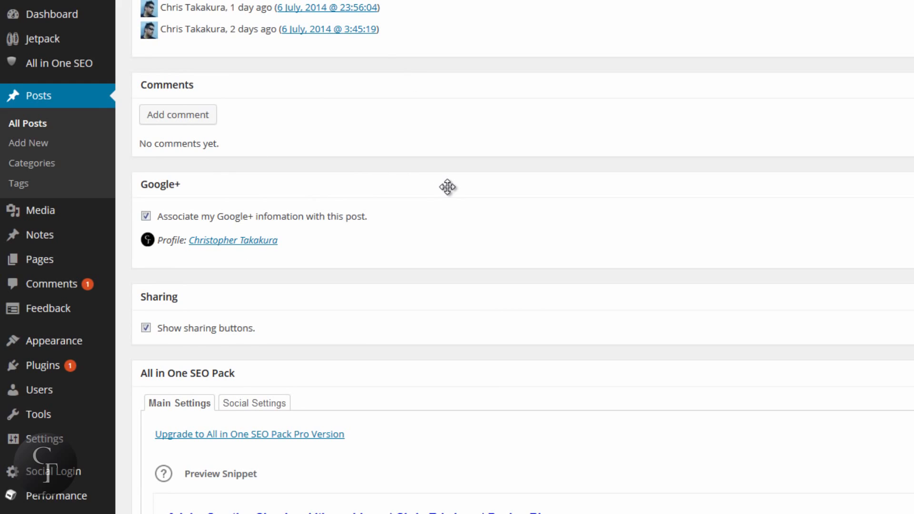
scroll(448, 187, "down", 2)
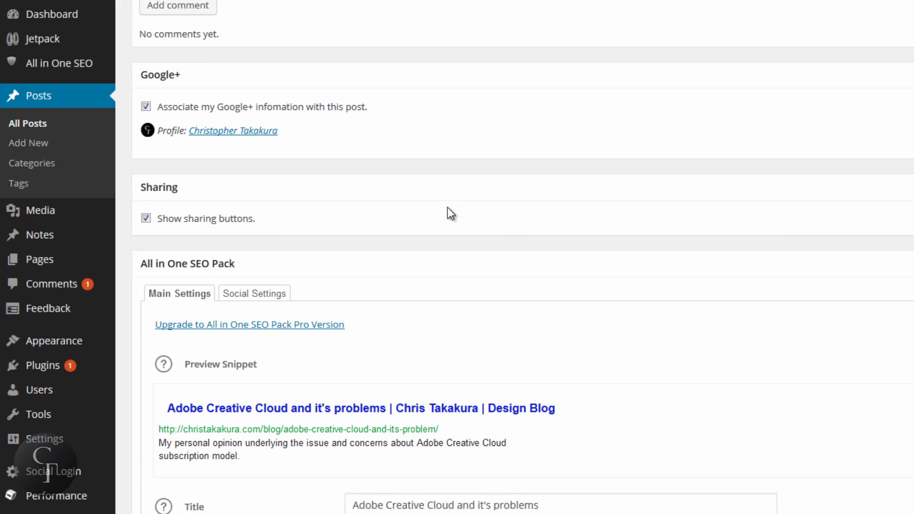
scroll(488, 179, "down", 4)
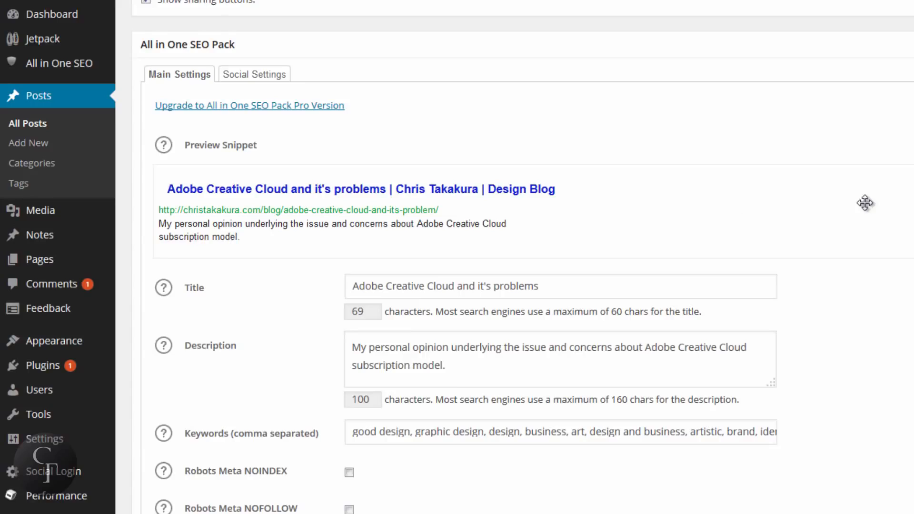
scroll(867, 204, "down", 2)
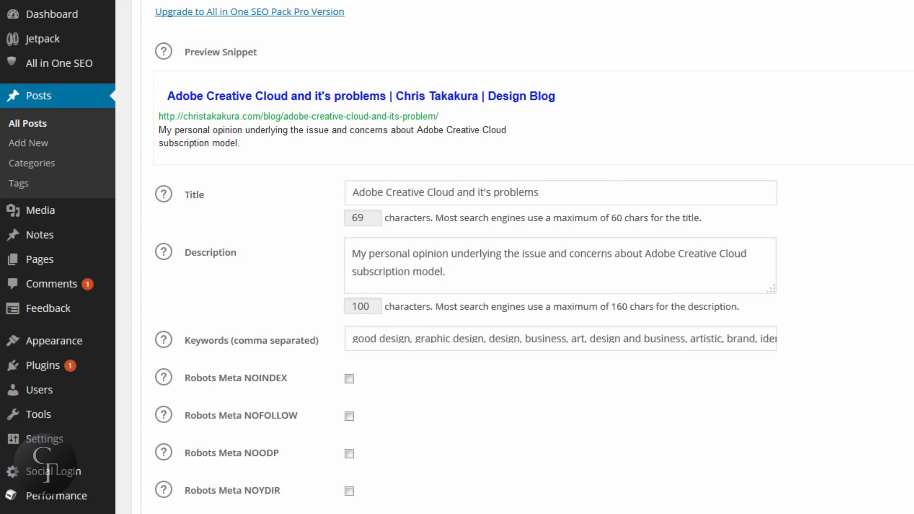
Examine the post's SEO Title text and its character count against the recommended maximum
left_click(584, 195)
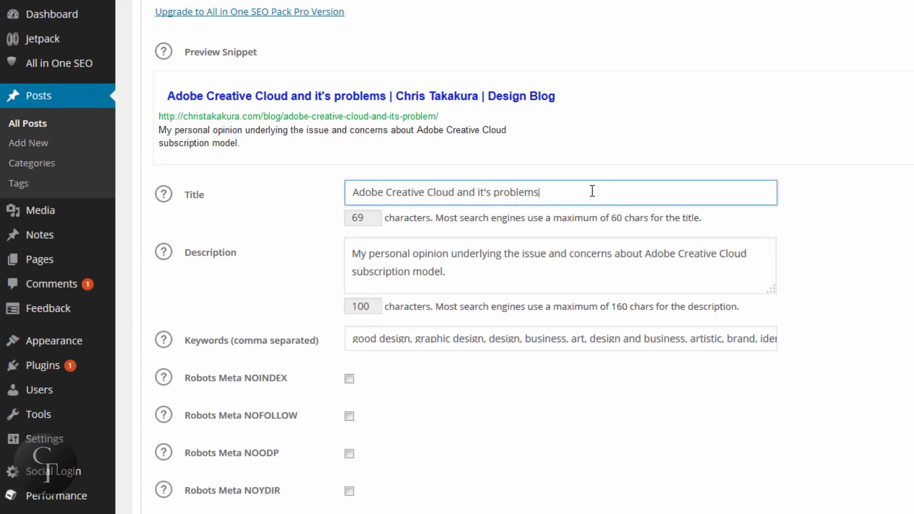
triple_click(563, 196)
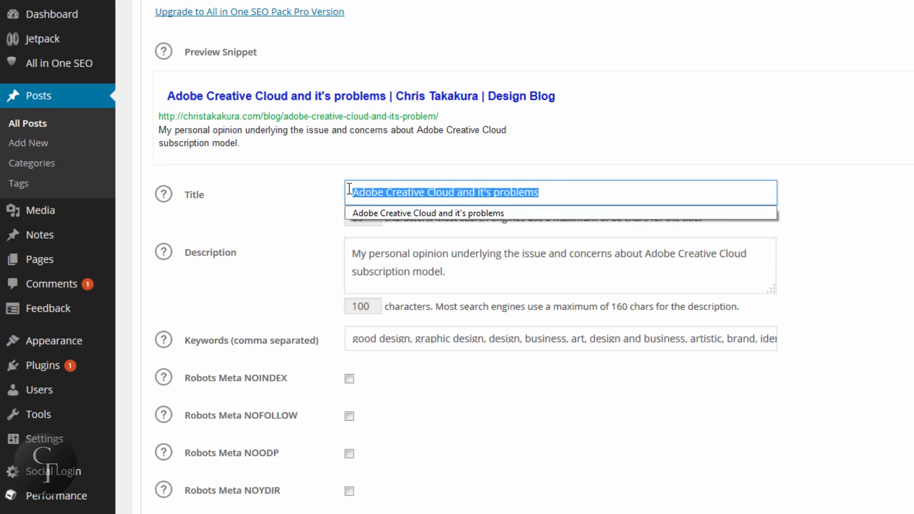
left_click(580, 190)
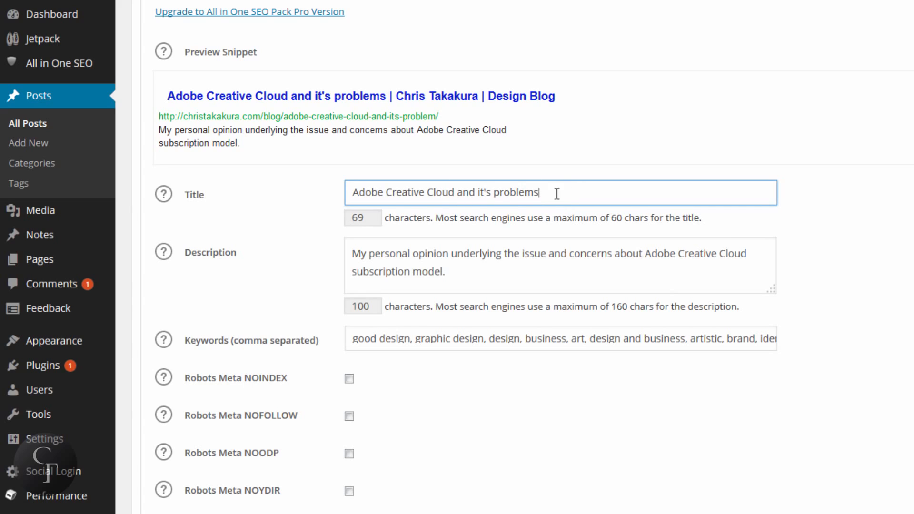
triple_click(557, 193)
key("Down")
key("Return")
left_click_drag(373, 220, 316, 220)
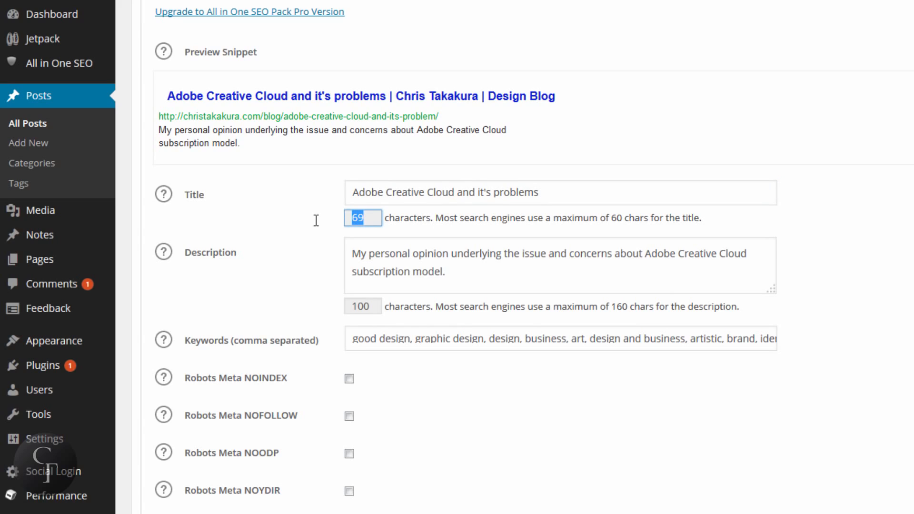
left_click(378, 220)
Shorten the post's SEO Title to "Adobe Creative Cloud" by removing the trailing words
left_click(547, 191)
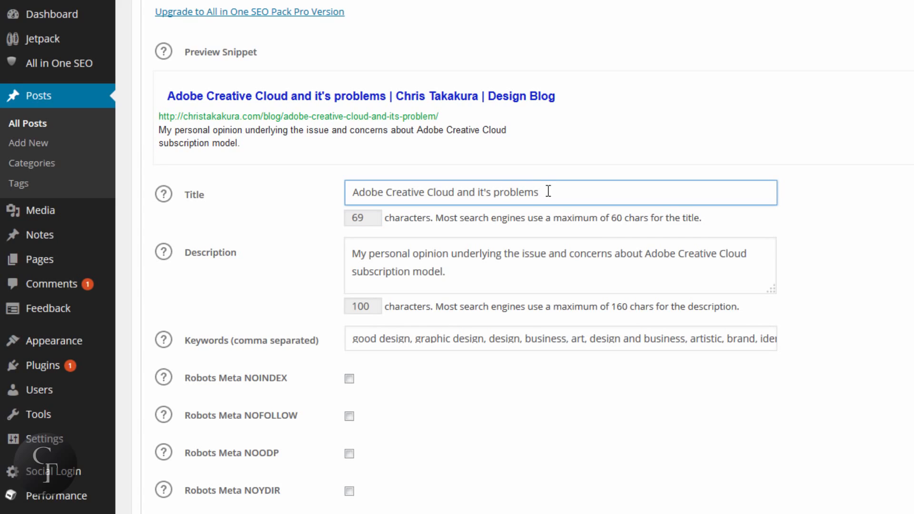
left_click_drag(547, 191, 454, 193)
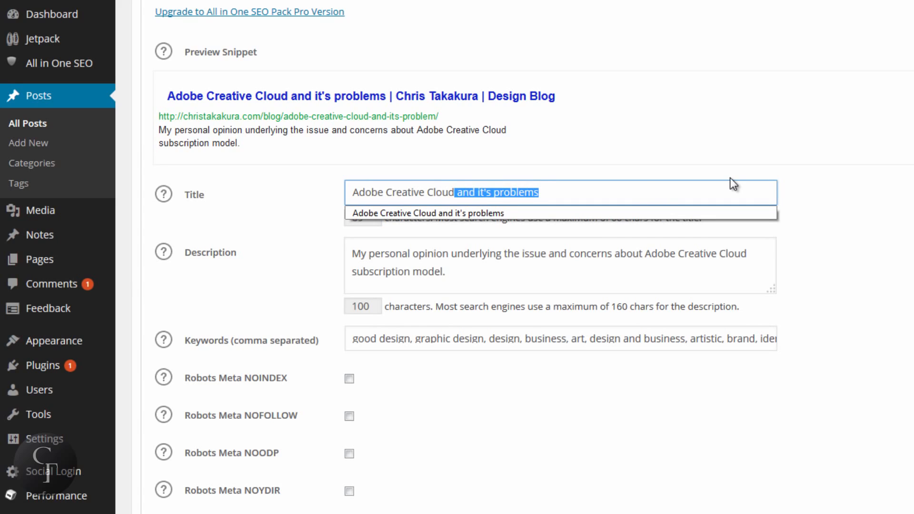
key("BackSpace")
left_click(822, 145)
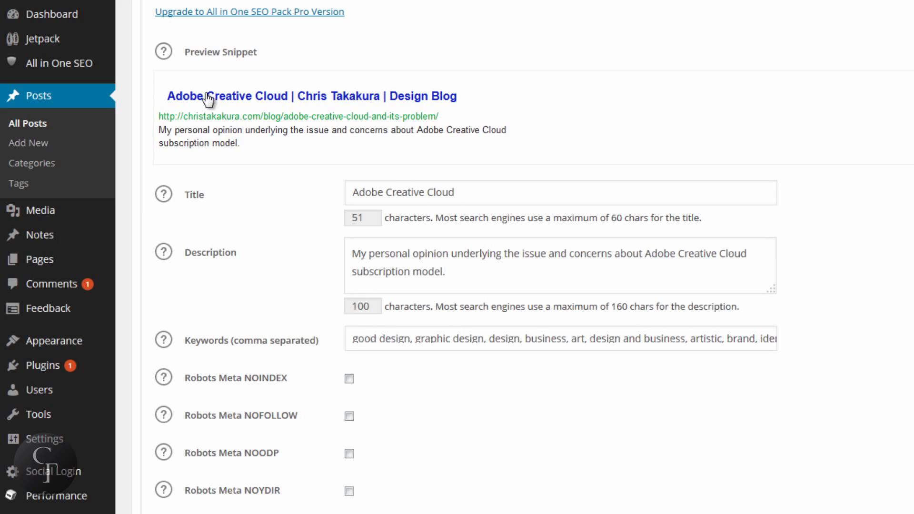
Examine the wording of the post's SEO Description and its comma-separated Keywords
left_click(482, 266)
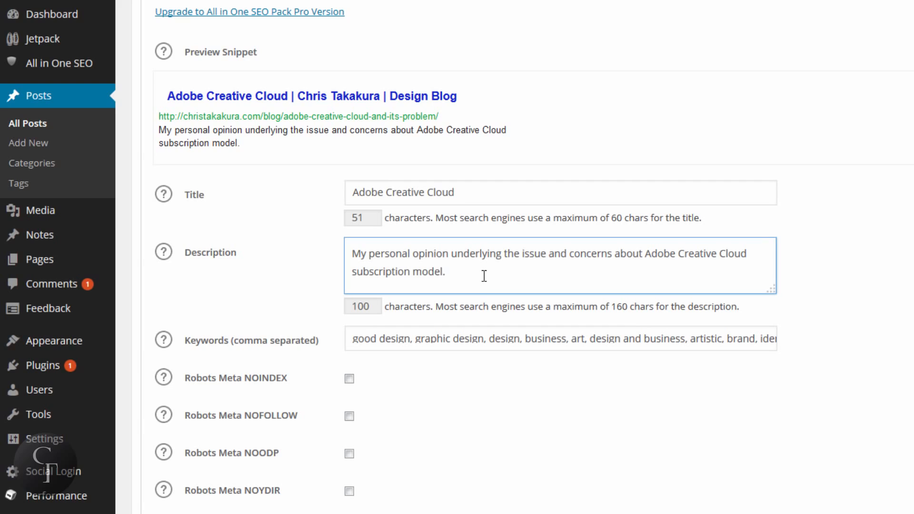
left_click_drag(446, 271, 354, 253)
left_click(355, 253)
left_click(605, 339)
left_click_drag(583, 338, 681, 339)
left_click(411, 340)
left_click(833, 334)
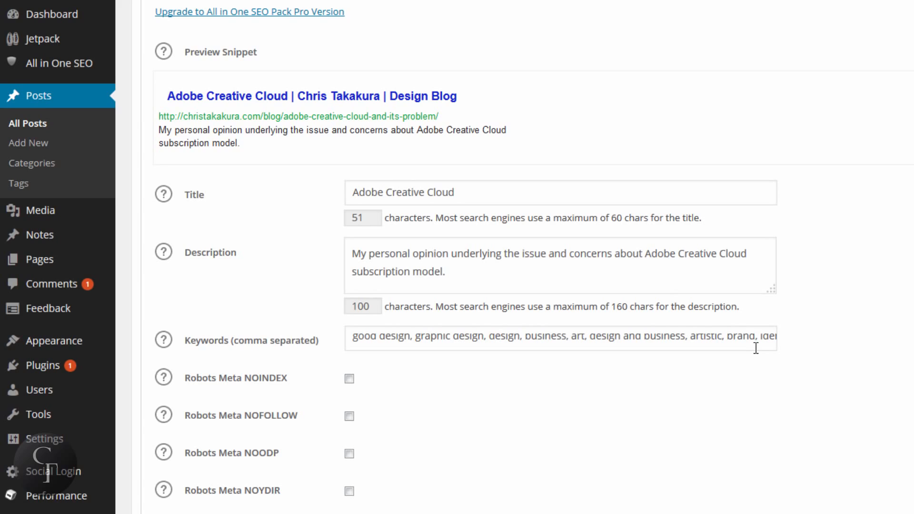
left_click(438, 255)
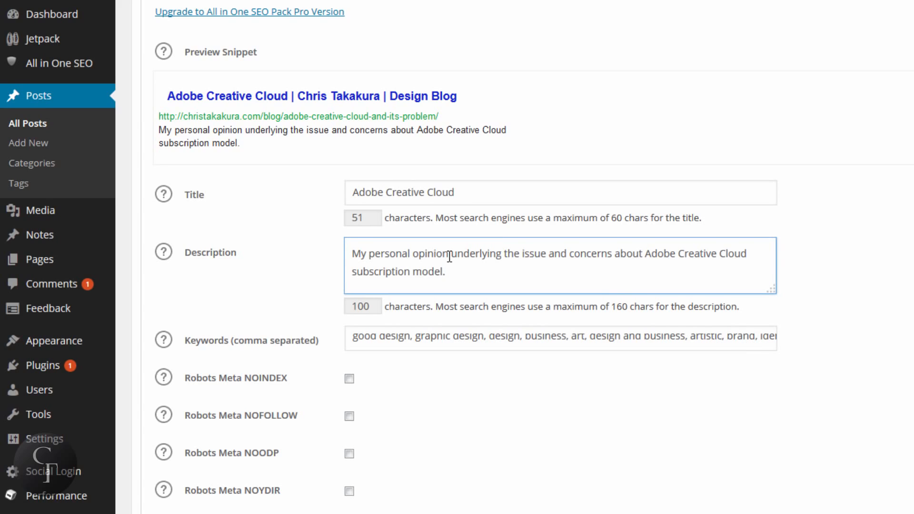
left_click(902, 238)
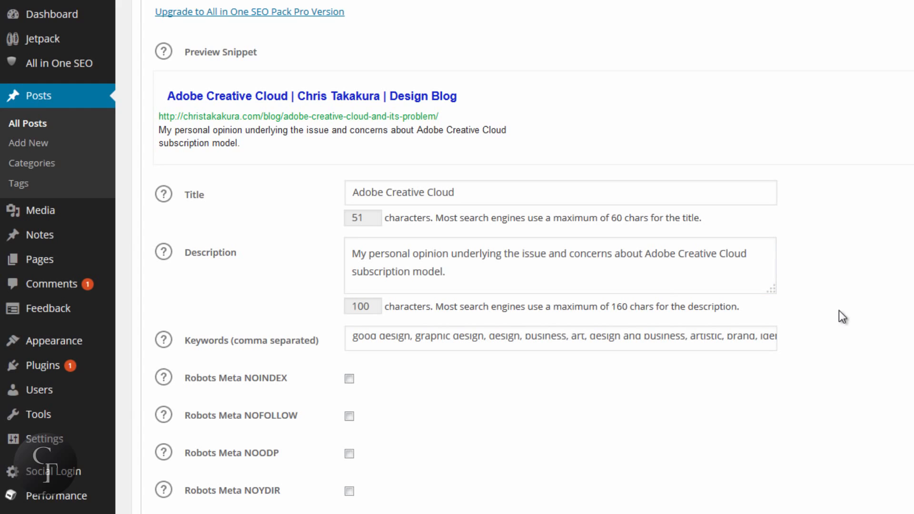
Update the post and publish it despite the proofreader's suggestions
scroll(901, 327, "up", 2)
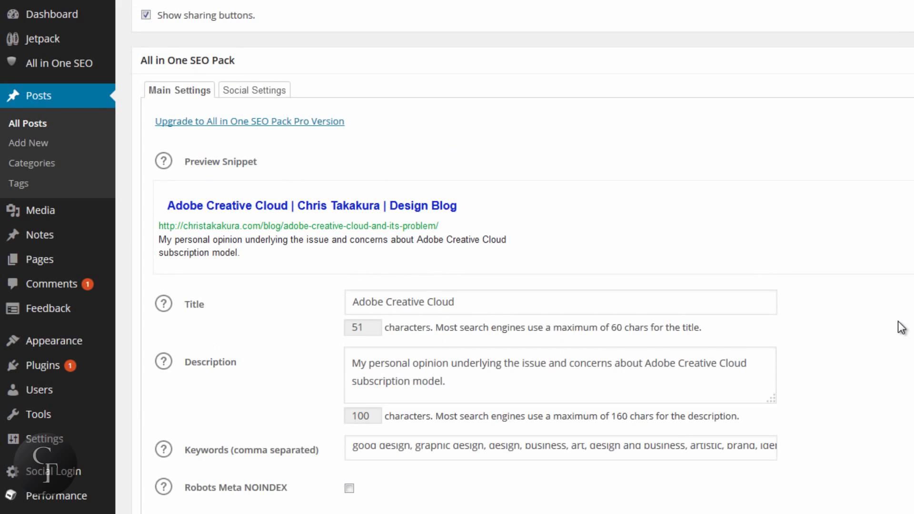
scroll(605, 371, "up", 4)
scroll(524, 257, "up", 10)
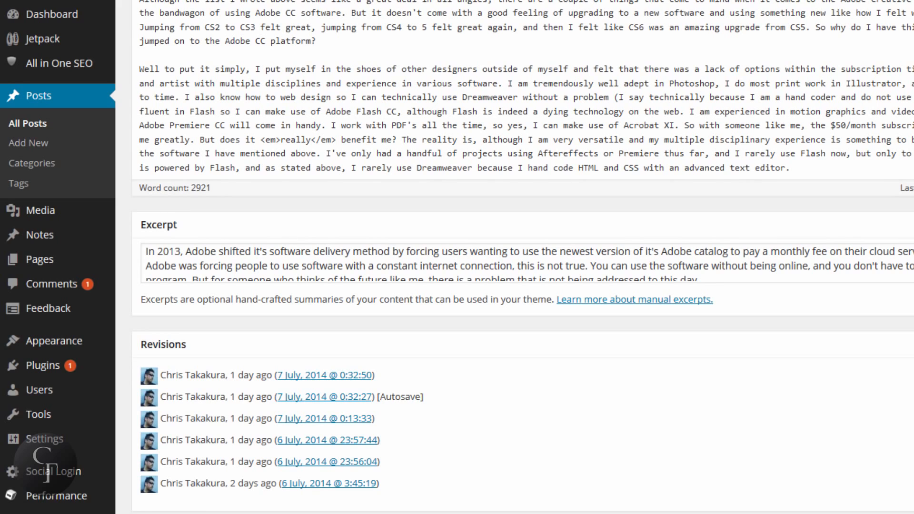
scroll(462, 232, "up", 4)
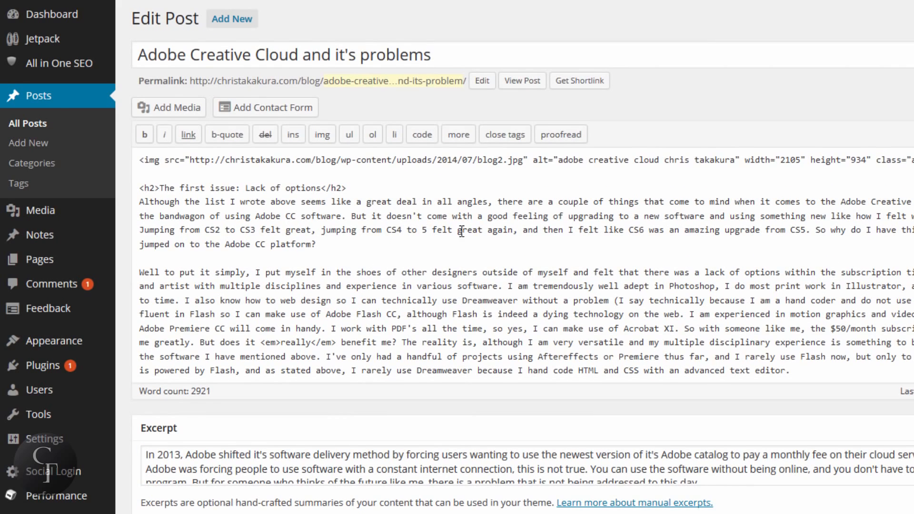
scroll(523, 259, "down", 2)
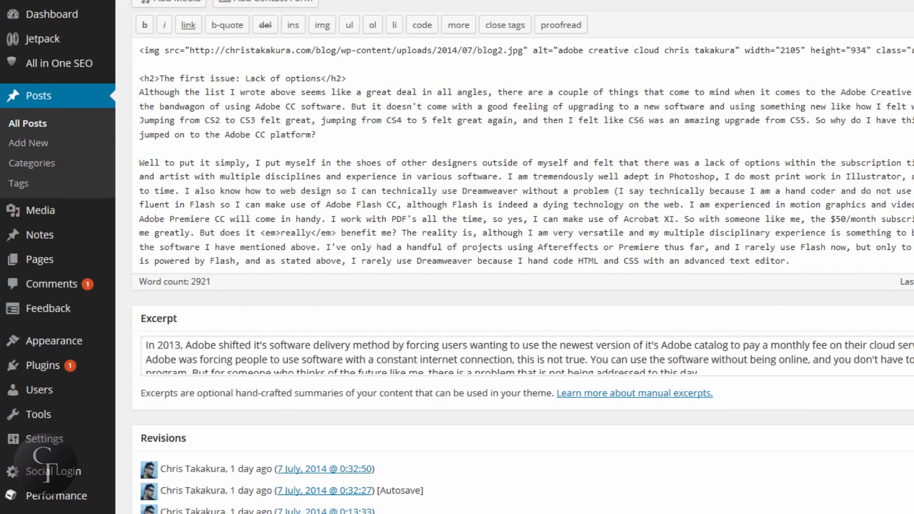
left_click(561, 24)
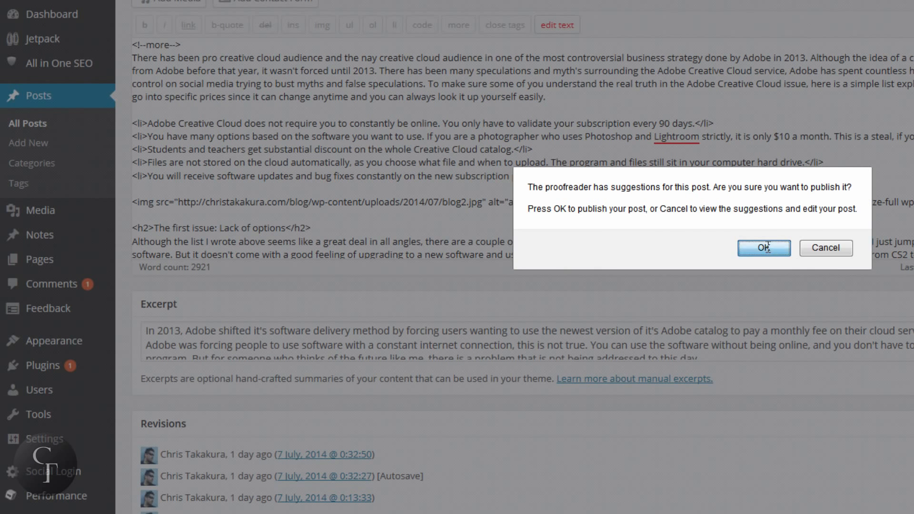
left_click(769, 247)
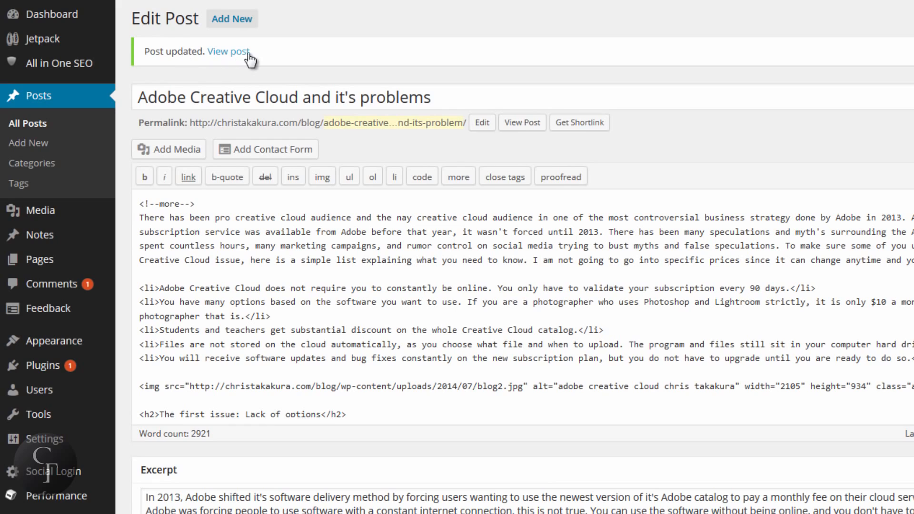
Return to the list of all posts, then switch to the list of pages and open the Dinner page for editing
left_click(40, 127)
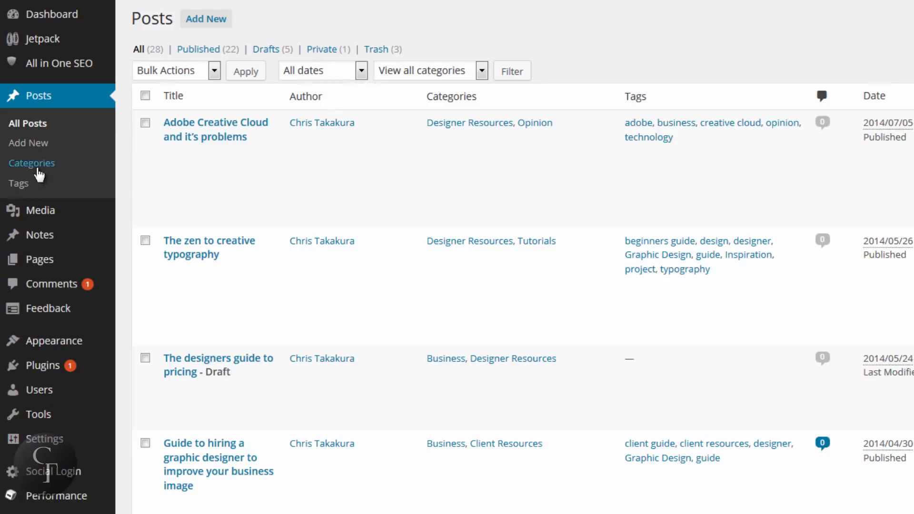
mouse_move(47, 263)
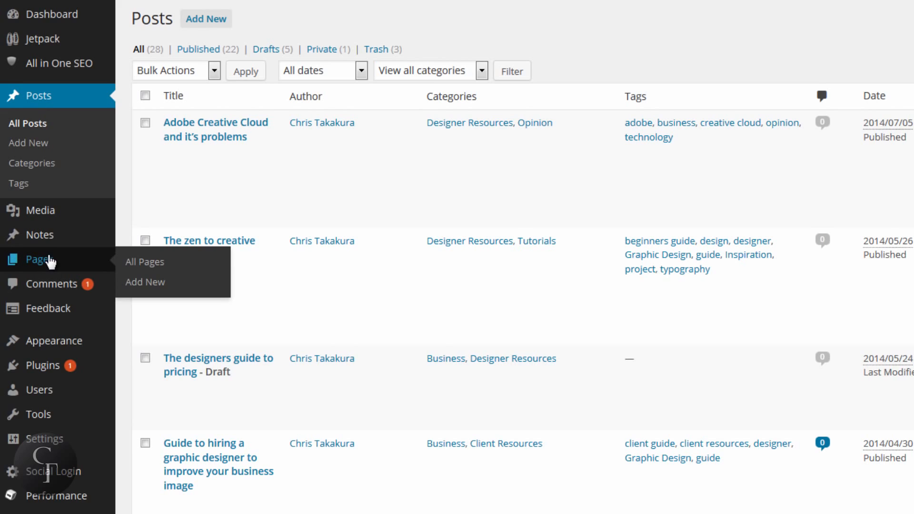
left_click(38, 260)
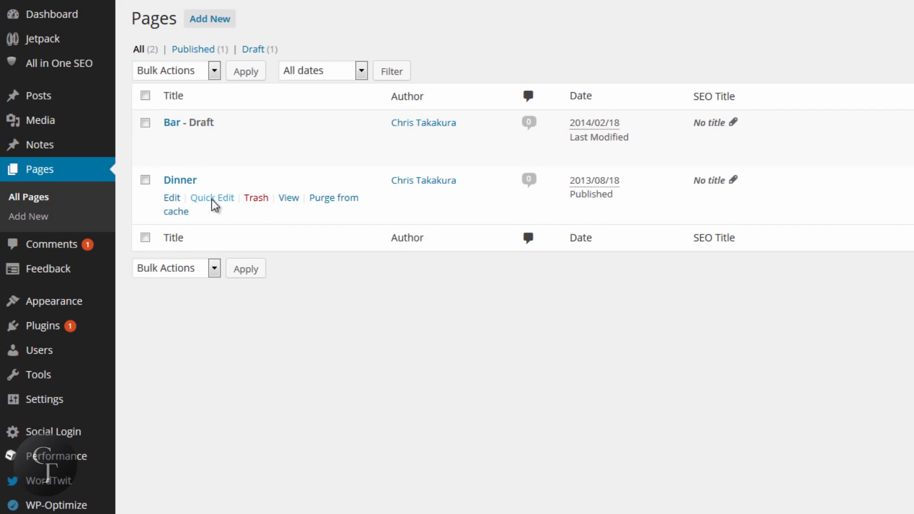
left_click(174, 203)
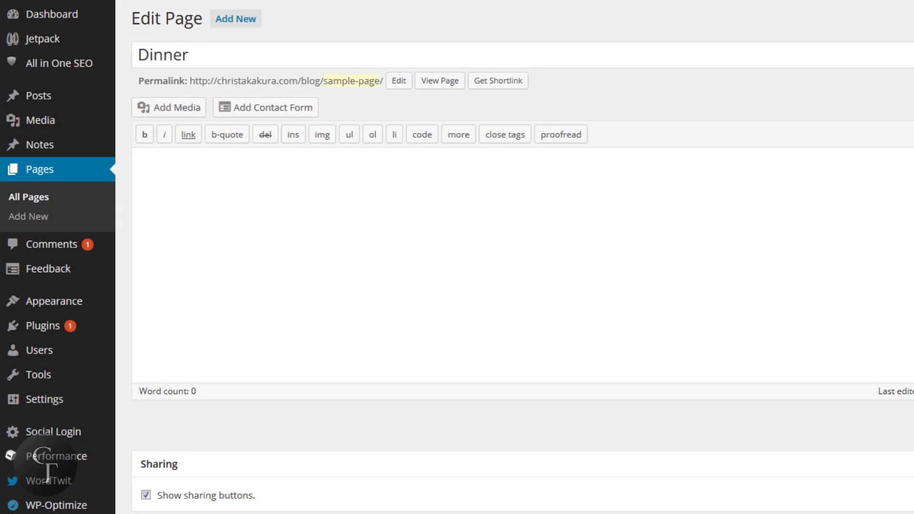
Examine the Preview Snippet and the Title, Description and Keywords fields in the Dinner page's All in One SEO Pack settings
scroll(523, 257, "down", 8)
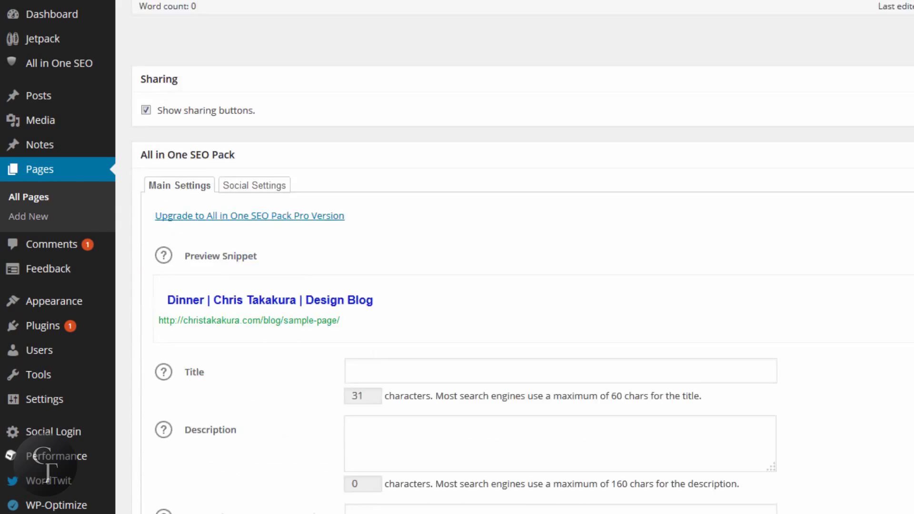
scroll(268, 113, "down", 3)
scroll(267, 113, "up", 2)
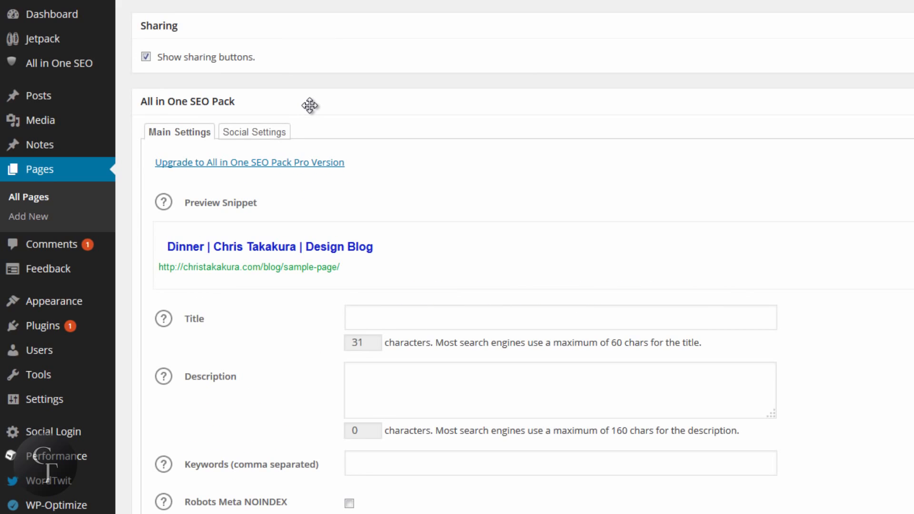
scroll(459, 156, "down", 2)
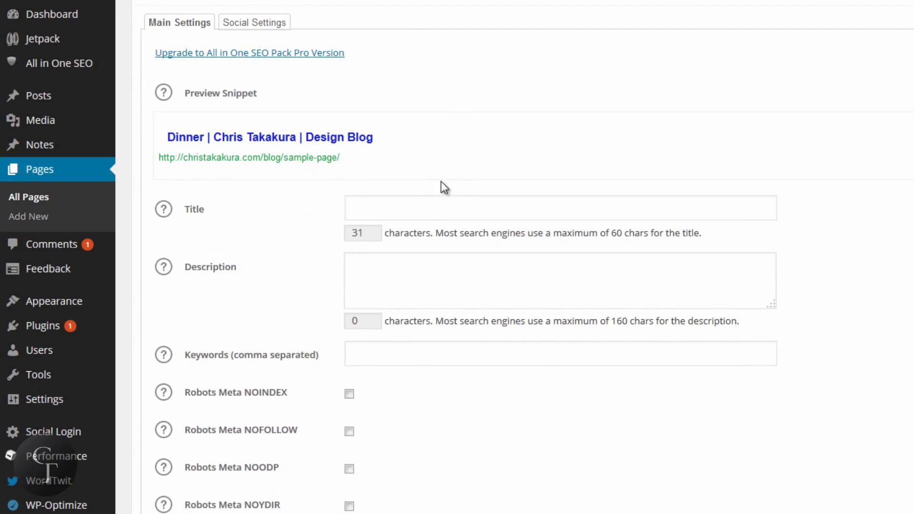
left_click(427, 209)
left_click(416, 282)
left_click(408, 351)
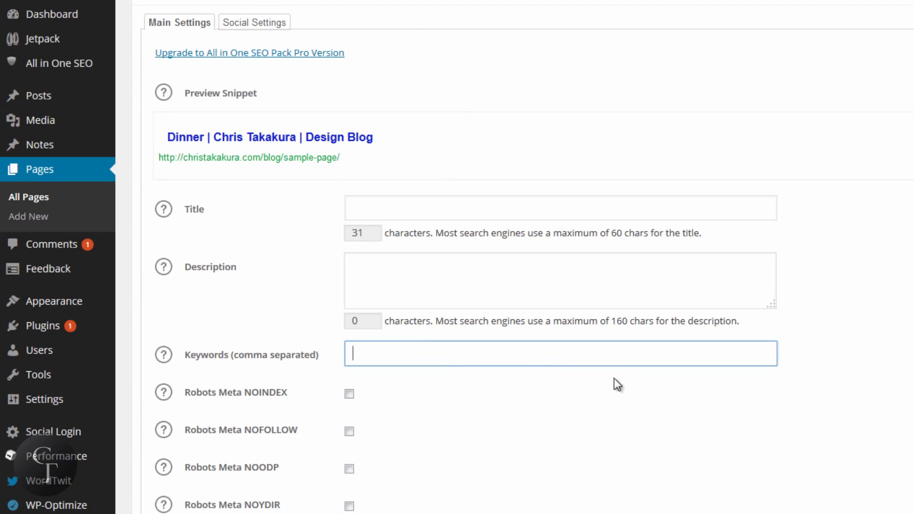
scroll(614, 378, "up", 2)
scroll(524, 262, "up", 2)
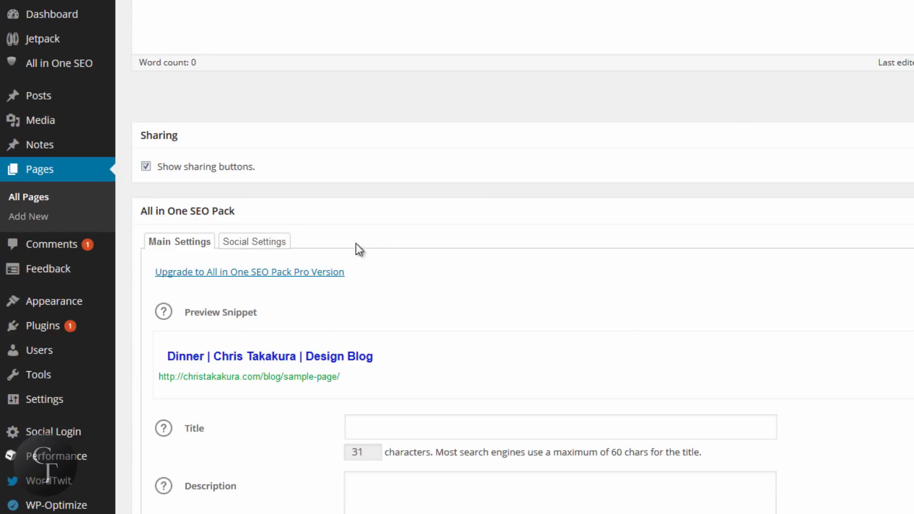
Examine the Title and Description fields in the Dinner page's Social Settings, comparing them with the Main Settings
left_click(264, 244)
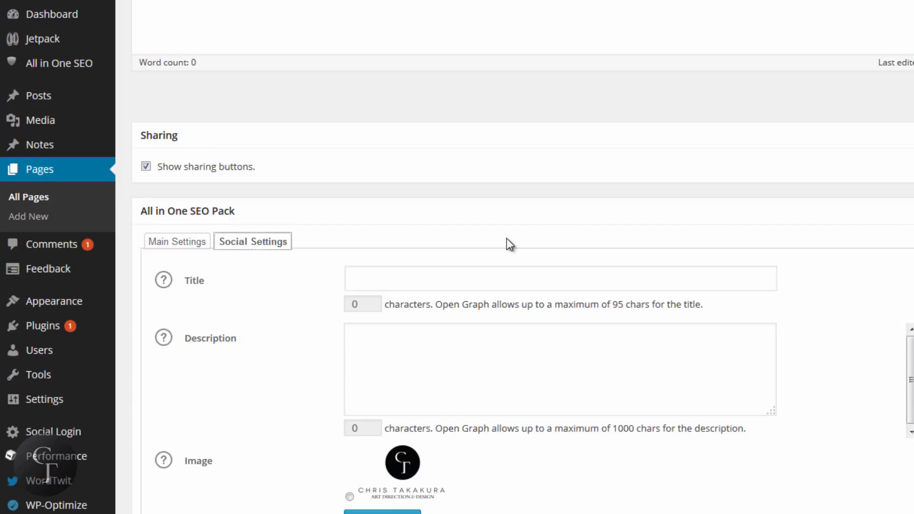
left_click(435, 270)
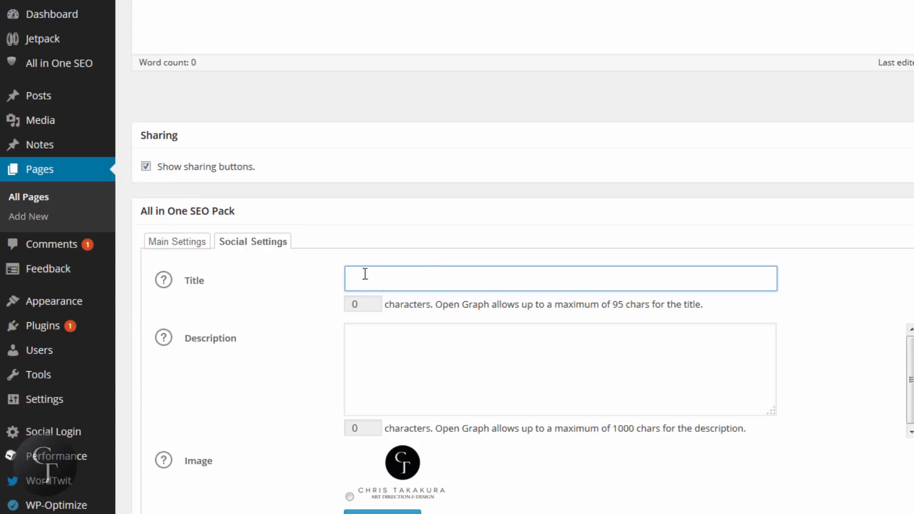
left_click(386, 272)
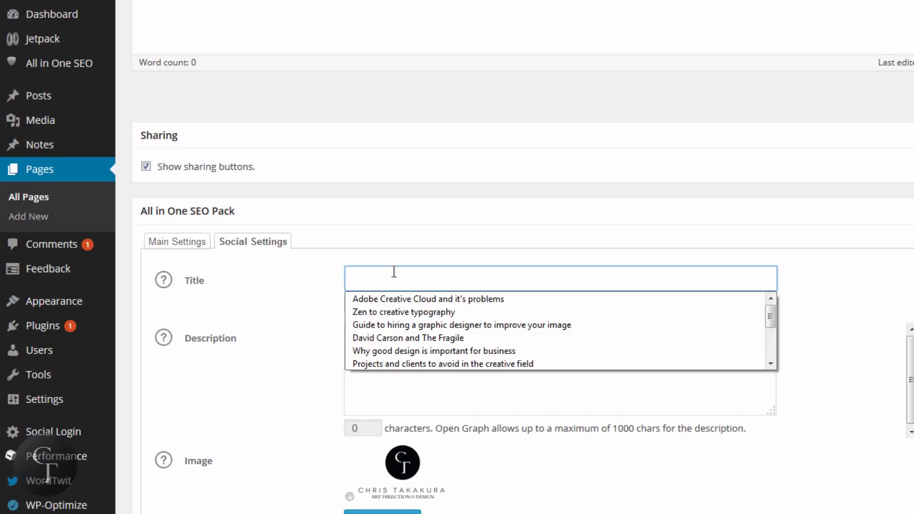
left_click(176, 244)
left_click(257, 248)
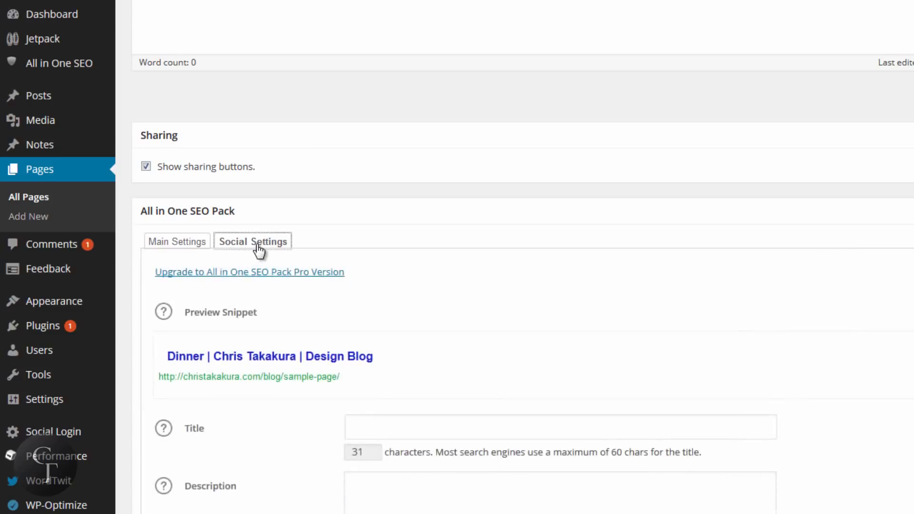
left_click(395, 270)
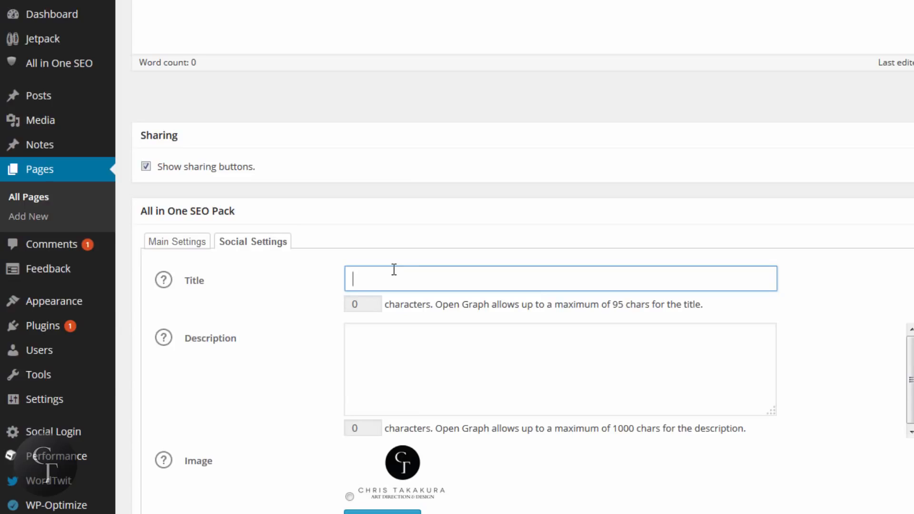
left_click(462, 352)
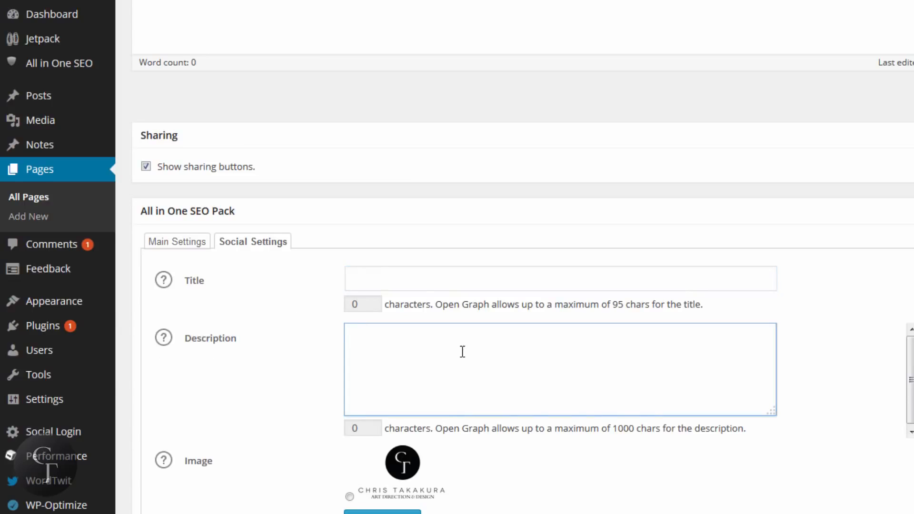
Select the existing logo as the Dinner page's social image and check the Custom Image option beneath it
scroll(579, 478, "down", 3)
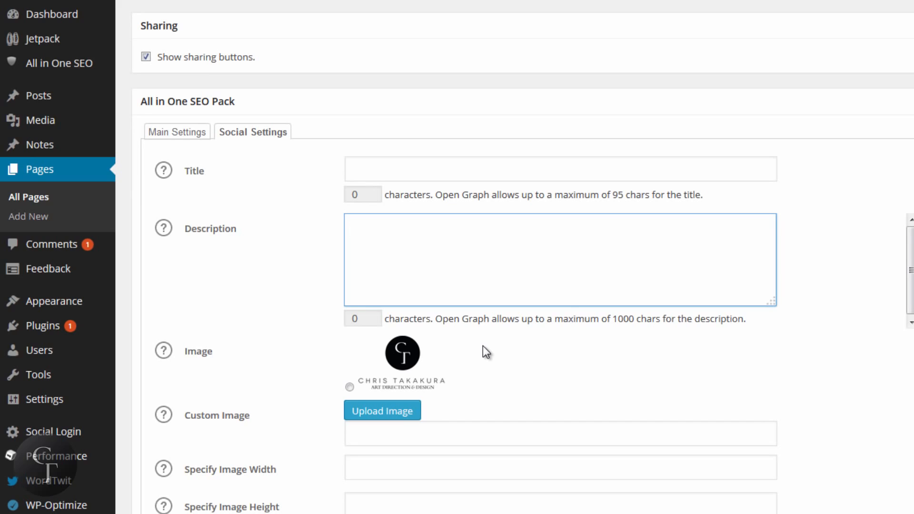
left_click(349, 387)
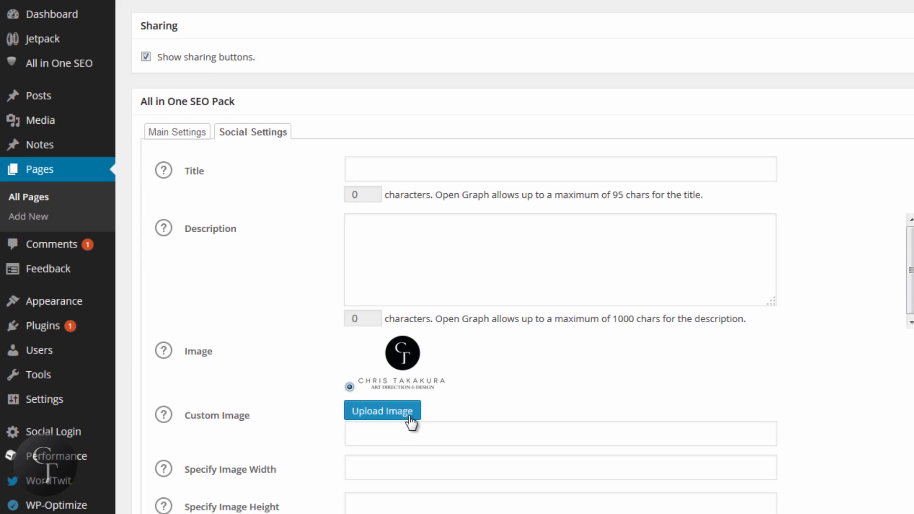
left_click(405, 437)
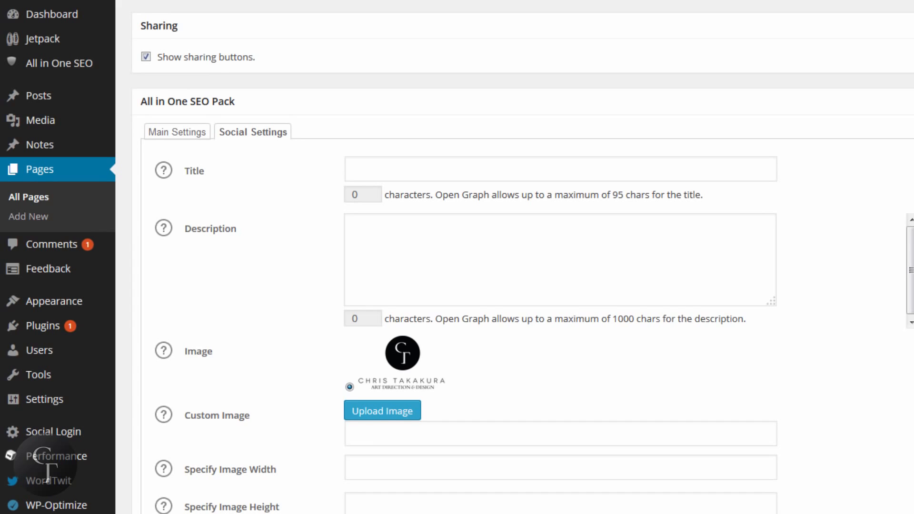
Try "Gallery" as the Dinner page's social Title and clear the field again
scroll(524, 258, "up", 8)
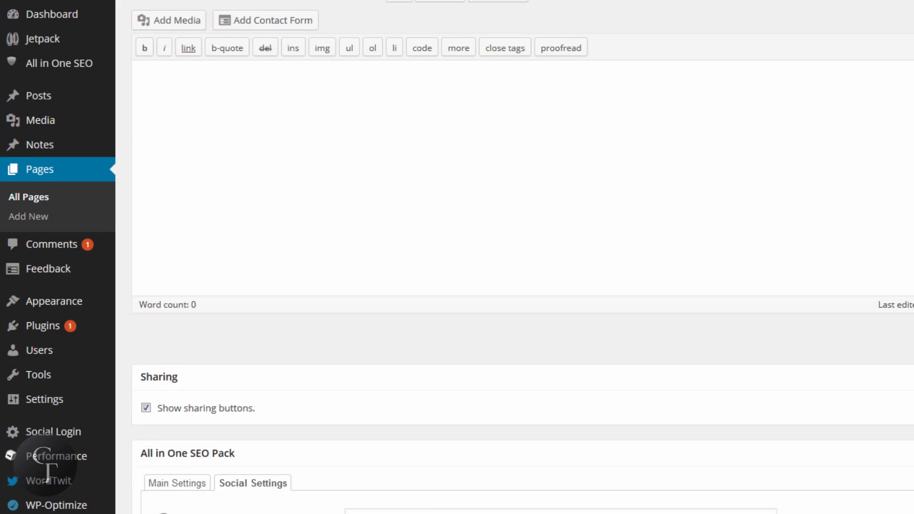
scroll(524, 257, "down", 1)
scroll(524, 257, "up", 3)
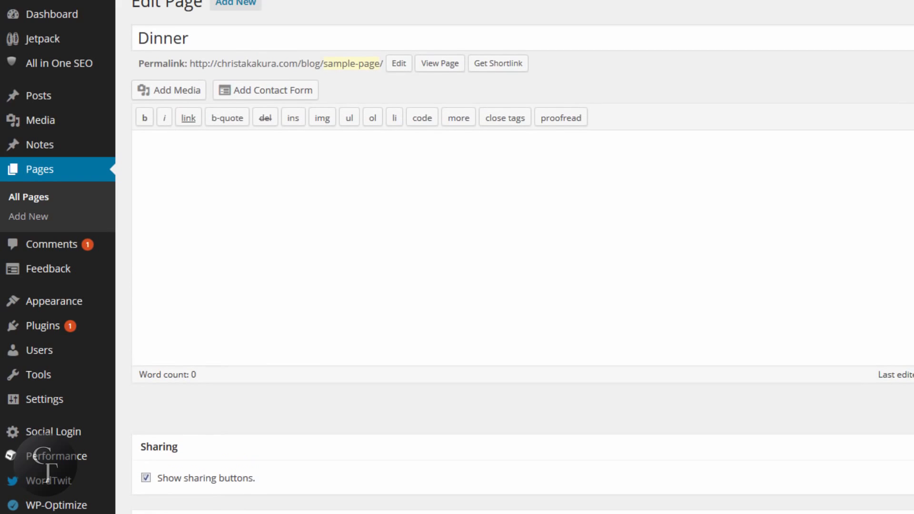
scroll(523, 258, "up", 1)
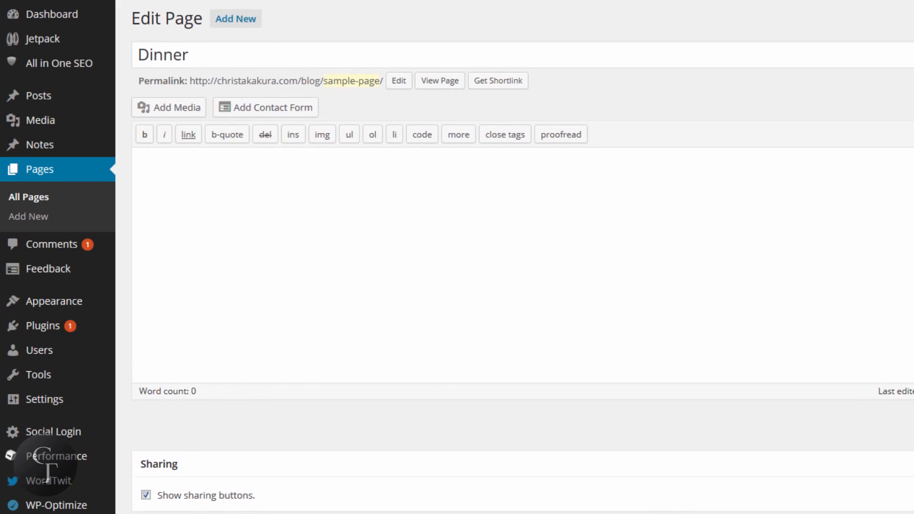
scroll(524, 257, "down", 5)
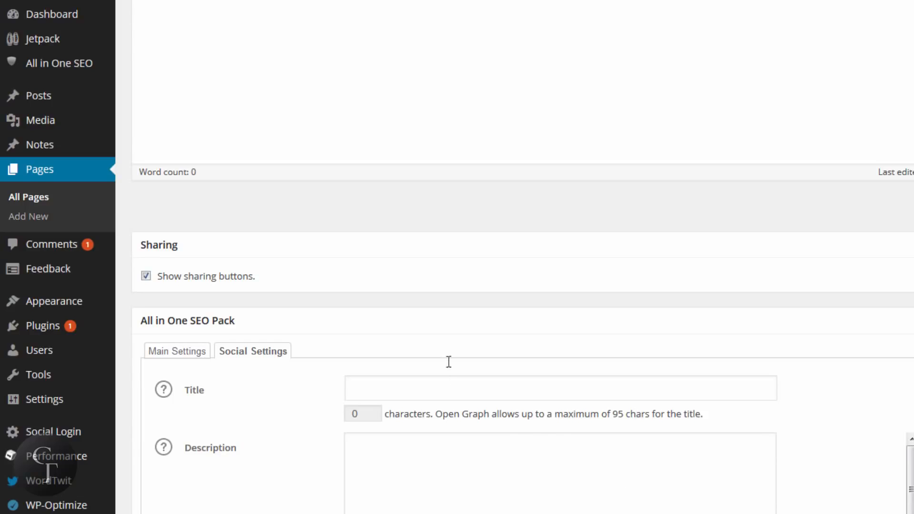
left_click(360, 388)
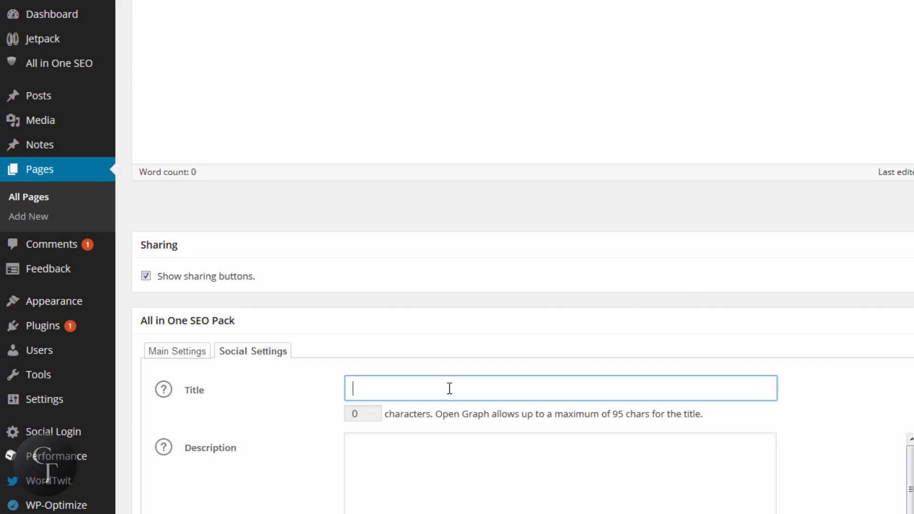
type("Gallery")
key("BackSpace")
type("Gallery")
key("ctrl+a")
key("BackSpace")
left_click(456, 459)
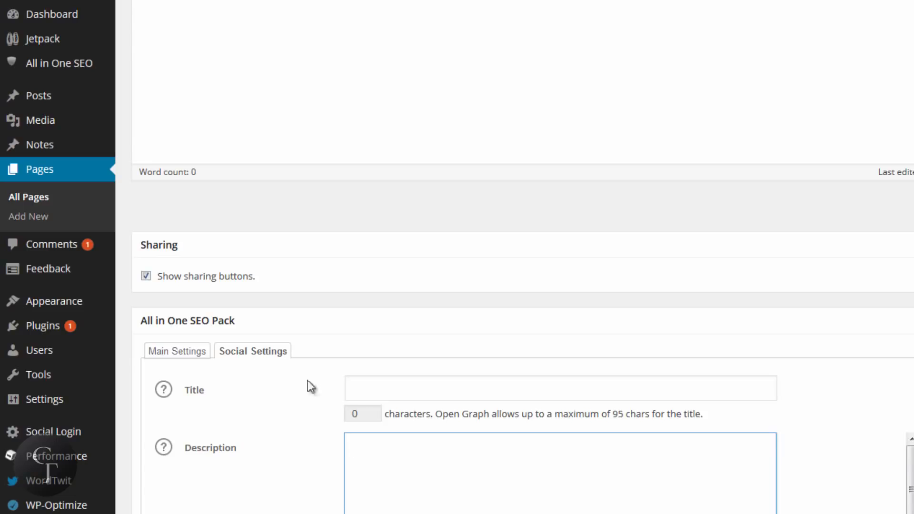
Return to the Dinner page's main SEO settings for a review, and leave the page for the list of posts
left_click(179, 354)
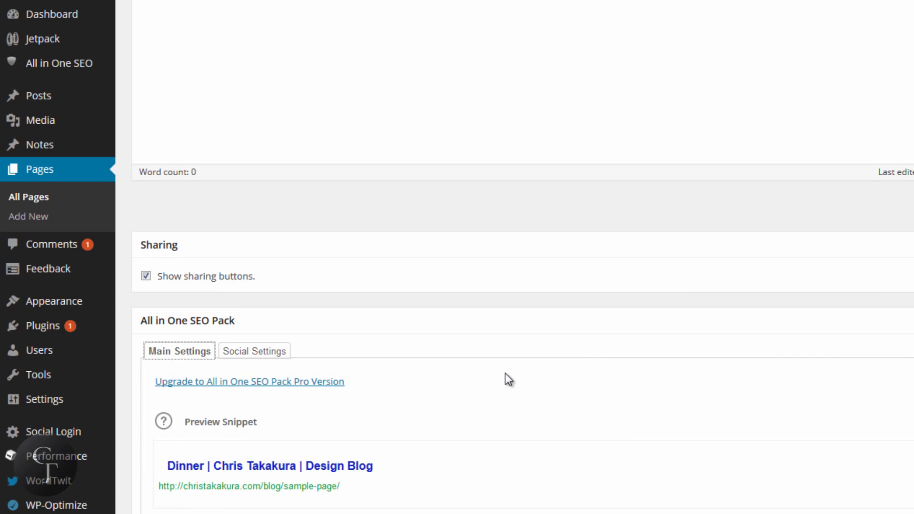
scroll(505, 373, "down", 2)
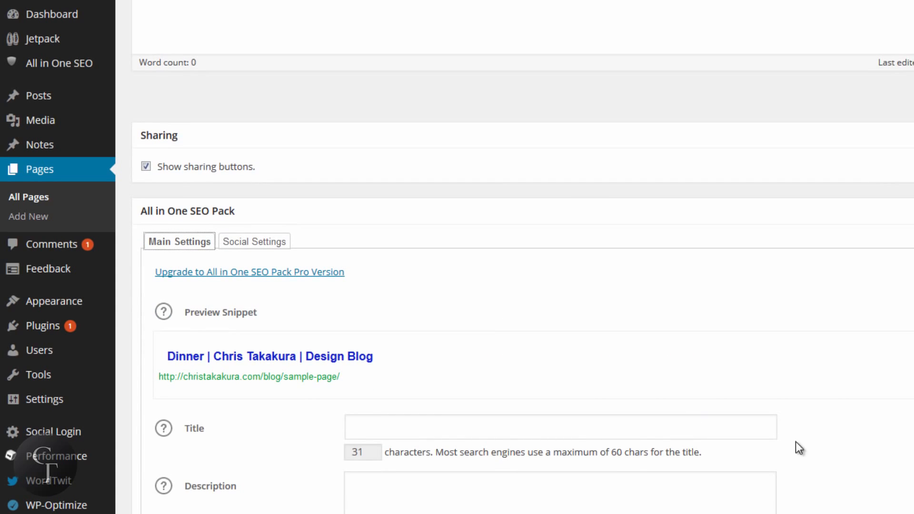
scroll(799, 448, "up", 5)
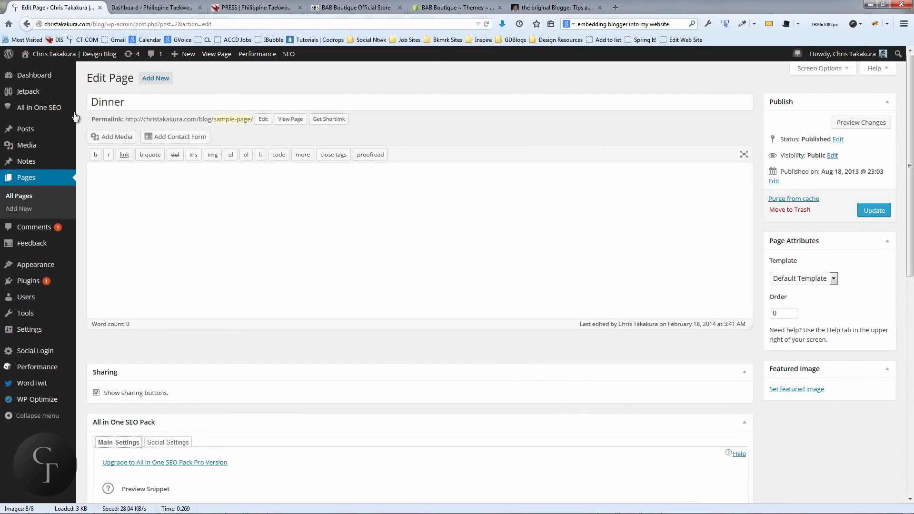
mouse_move(43, 108)
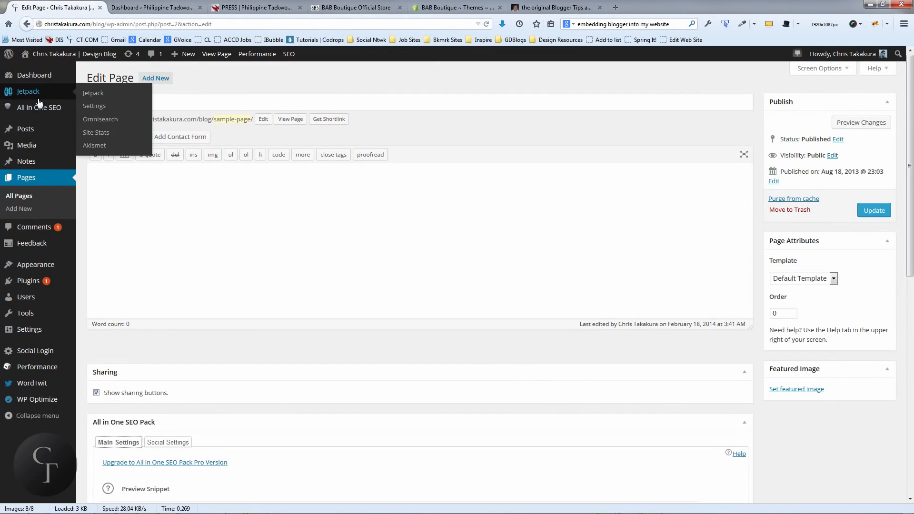
left_click(27, 128)
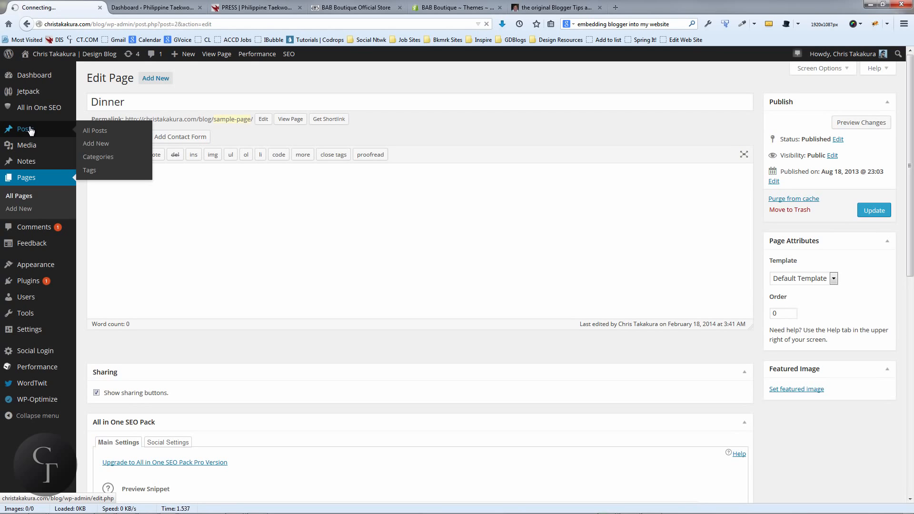